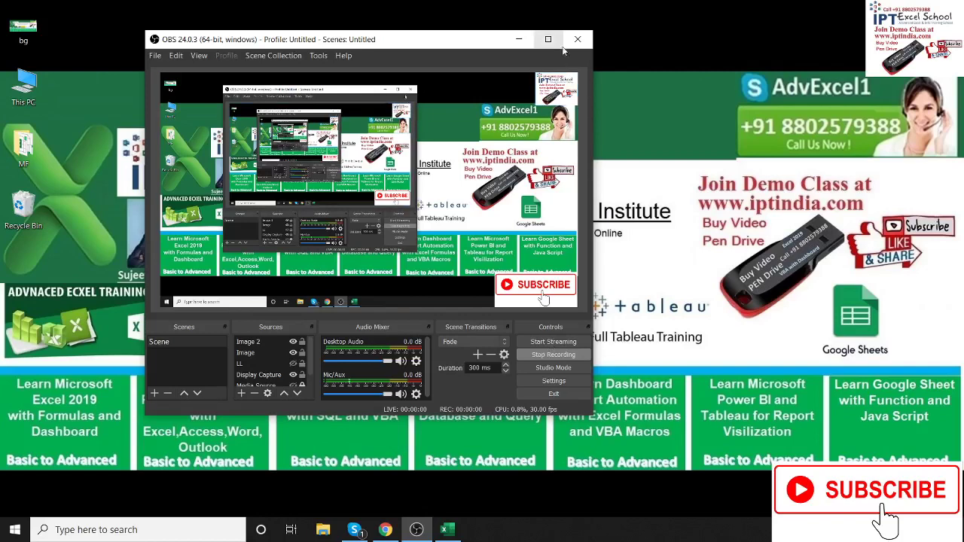
# Minimize OBS and mark out the phone-number banner on the desktop wallpaper.
pyautogui.click(524, 42)
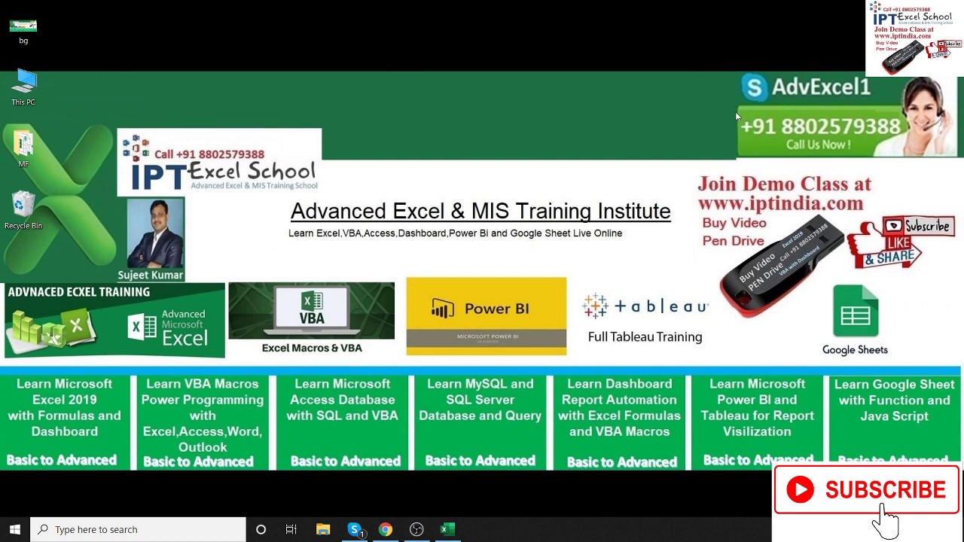
pyautogui.moveTo(735, 112); pyautogui.dragTo(912, 142)
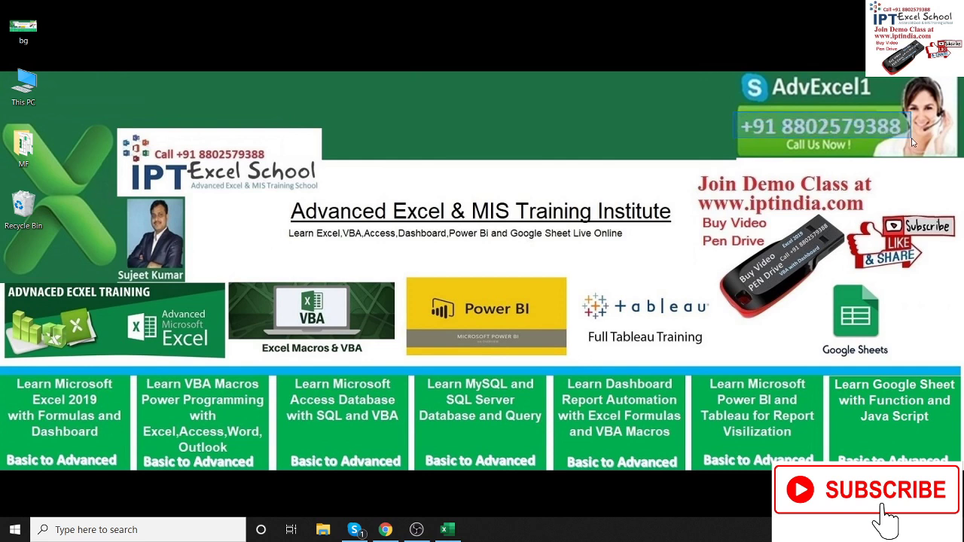
pyautogui.moveTo(912, 143); pyautogui.dragTo(908, 142)
pyautogui.moveTo(909, 142); pyautogui.dragTo(910, 143)
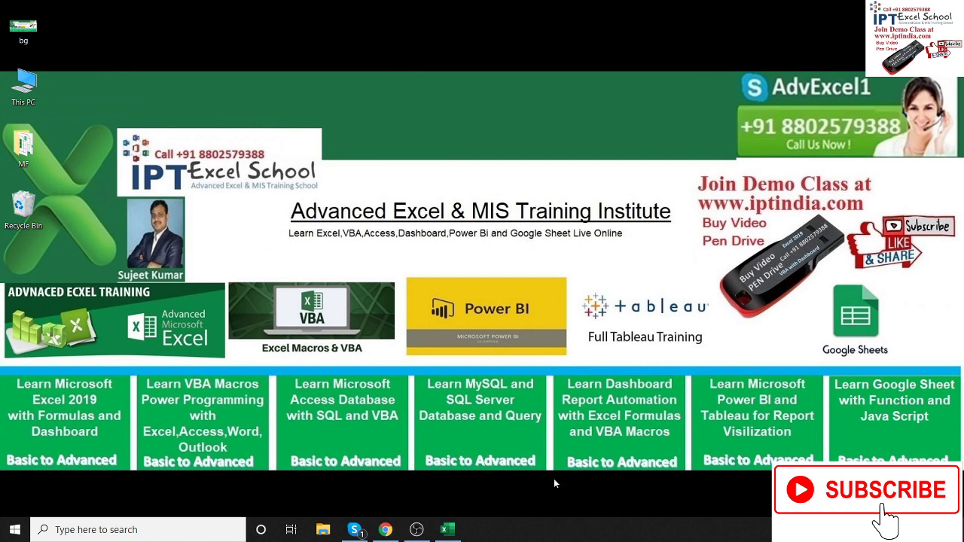
# Bring up Excel, nudge and select the milestone chart, then open Windows search for Paint.
pyautogui.click(447, 528)
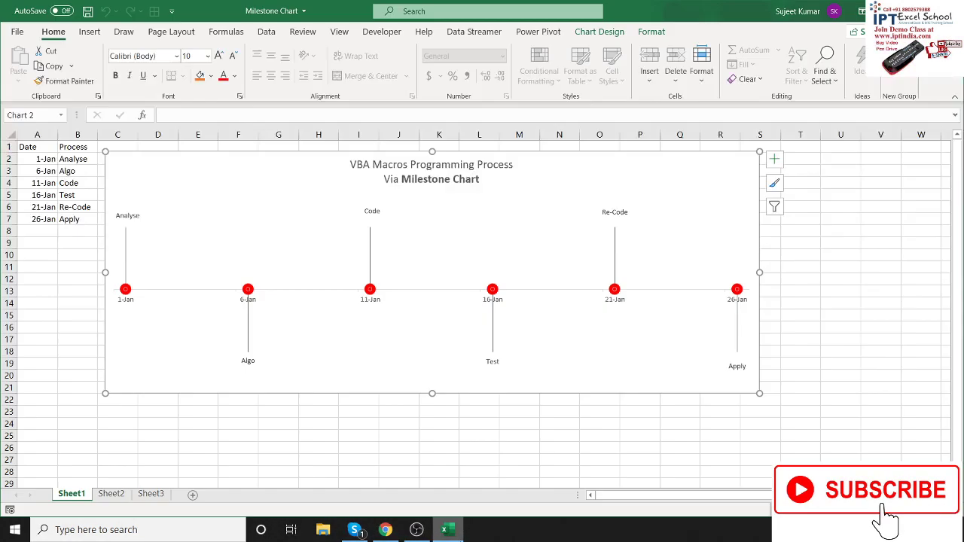
pyautogui.click(368, 439)
pyautogui.click(380, 384)
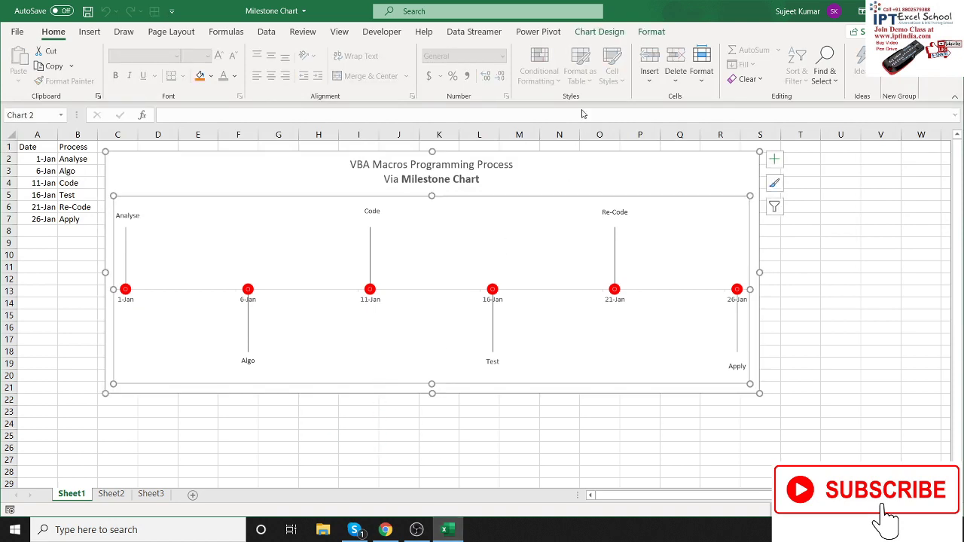
pyautogui.moveTo(585, 168); pyautogui.dragTo(590, 175)
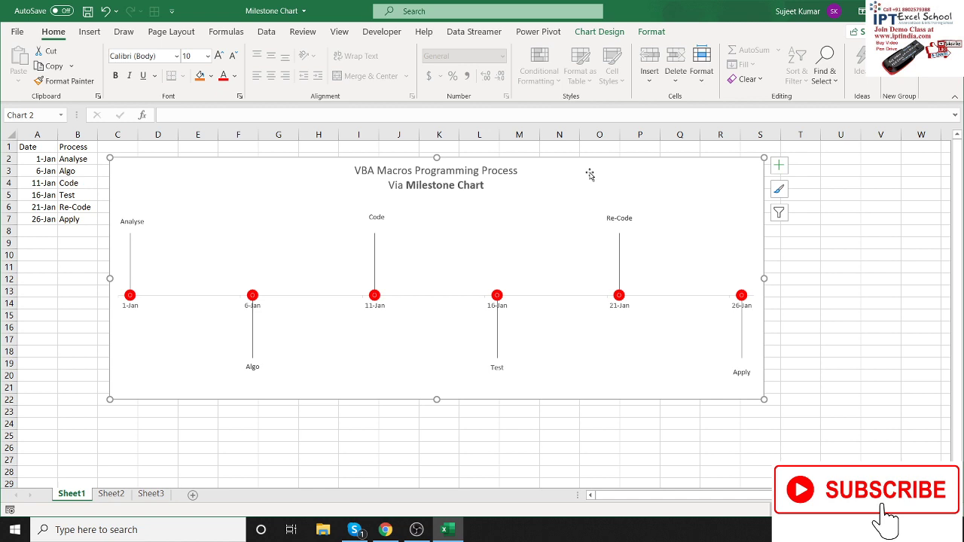
pyautogui.click(851, 377)
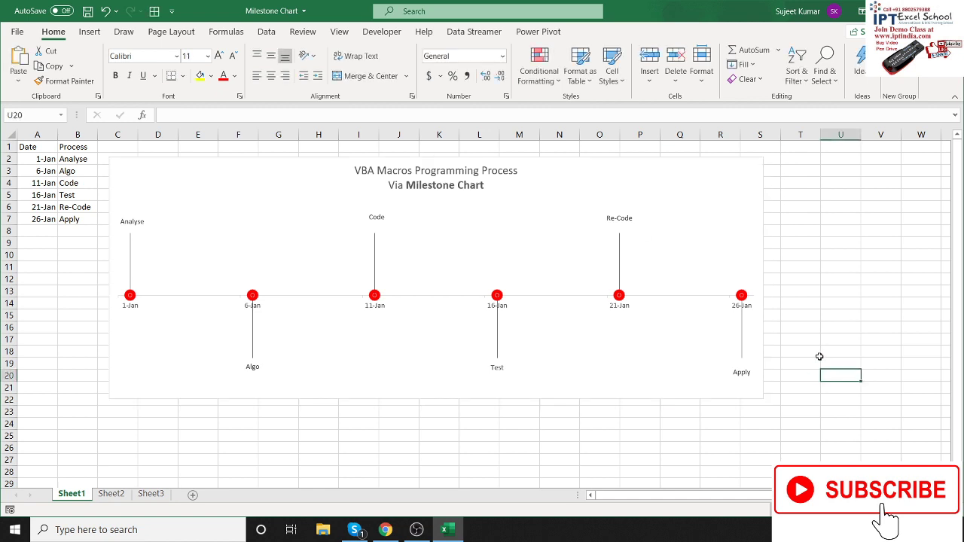
pyautogui.click(747, 224)
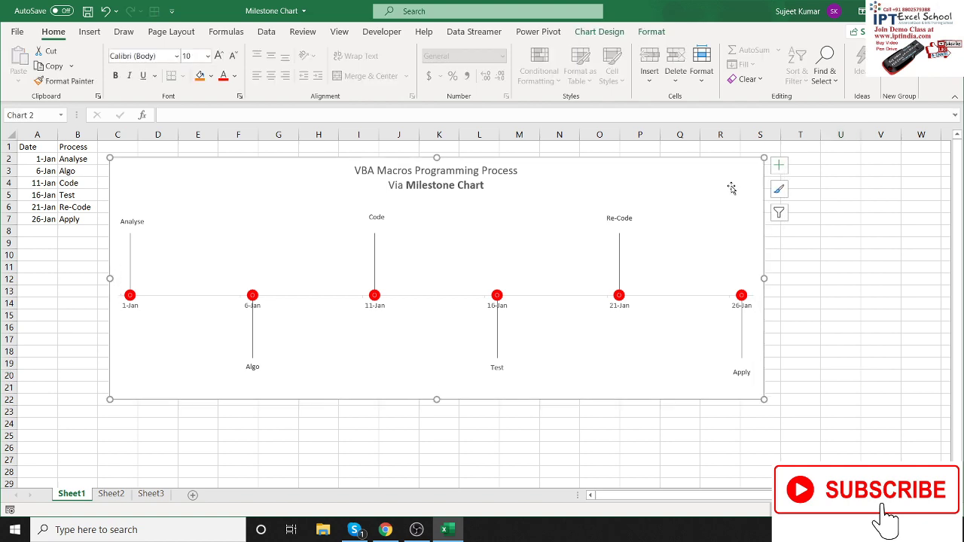
pyautogui.press('super')
# Launch Paint and paste the milestone chart onto the canvas.
pyautogui.write('pain')
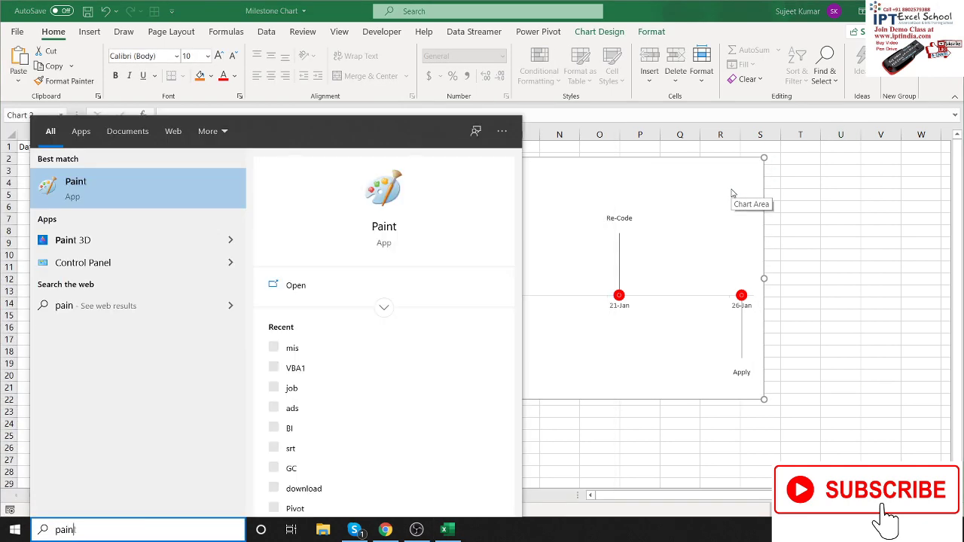
pyautogui.click(399, 190)
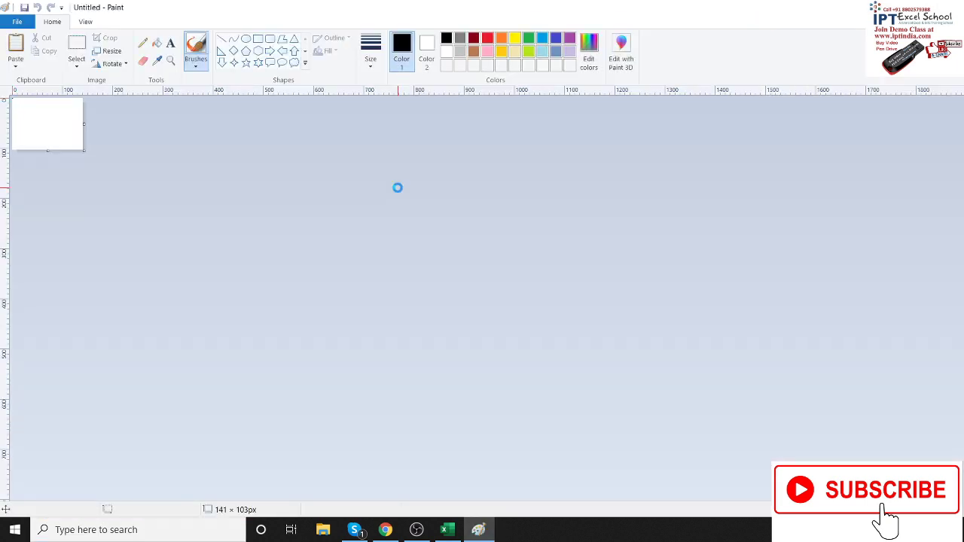
pyautogui.hotkey('ctrl', 'v')
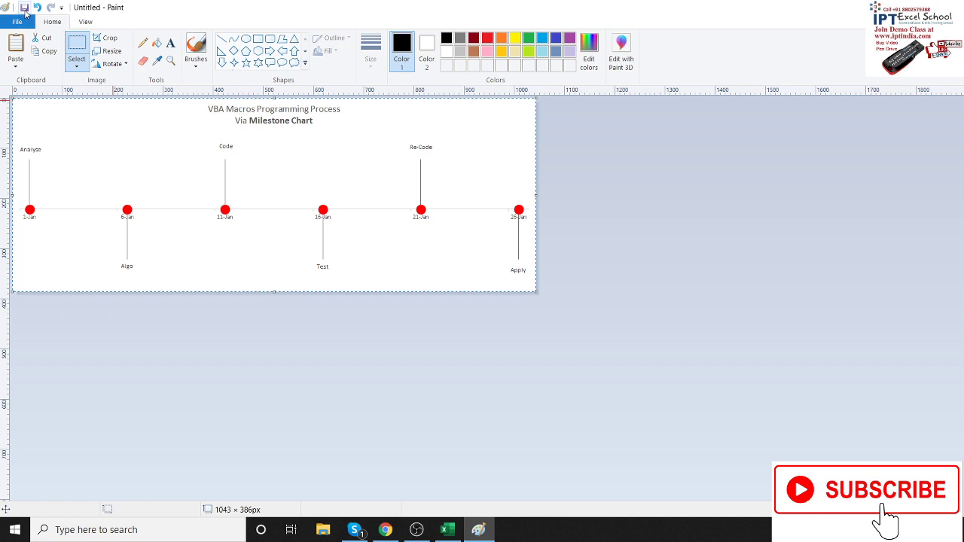
# Save the image as a JPEG named MSC in Documents.
pyautogui.hotkey('ctrl', 's')
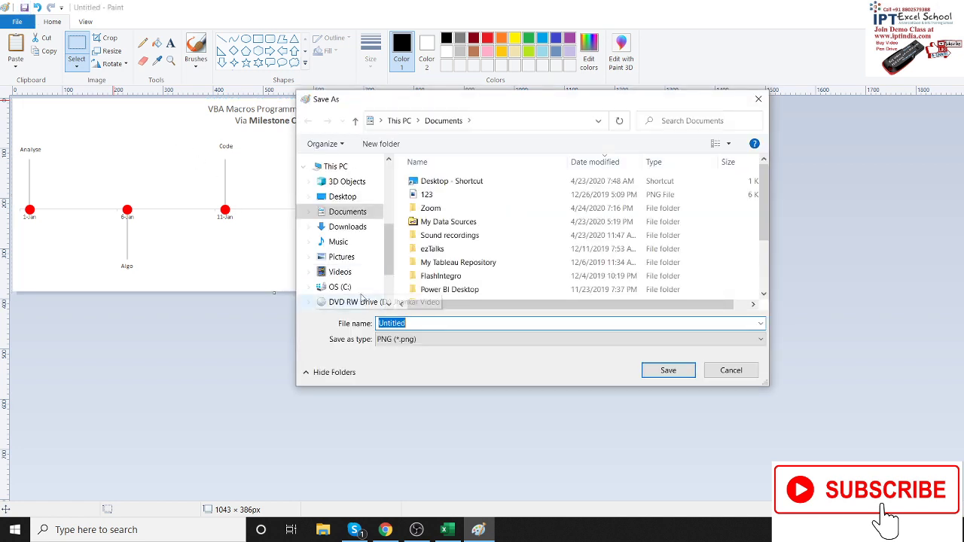
pyautogui.click(405, 340)
pyautogui.click(404, 393)
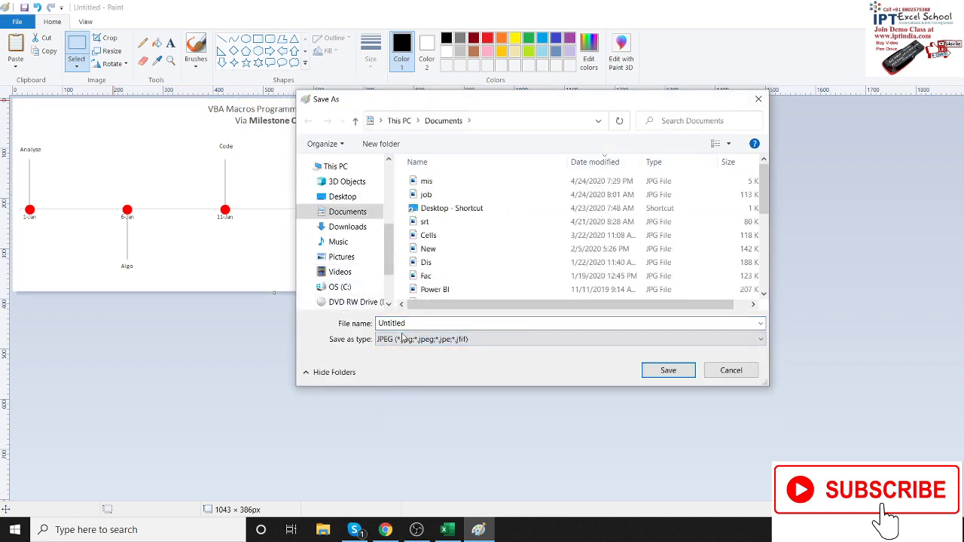
pyautogui.doubleClick(401, 324)
pyautogui.write('MS')
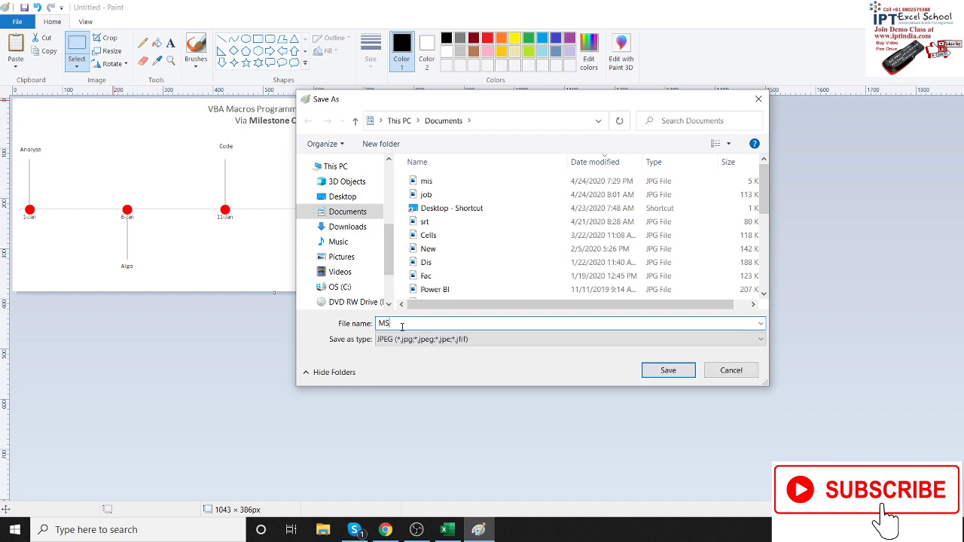
pyautogui.write('C')
pyautogui.click(668, 371)
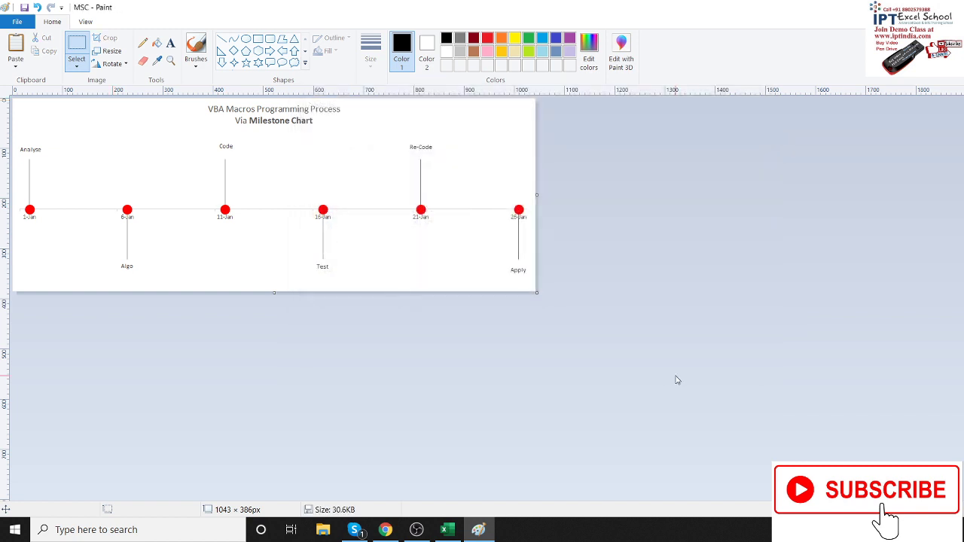
# Close Paint and open the Visual Basic editor with a new empty Module1.
pyautogui.click(951, 7)
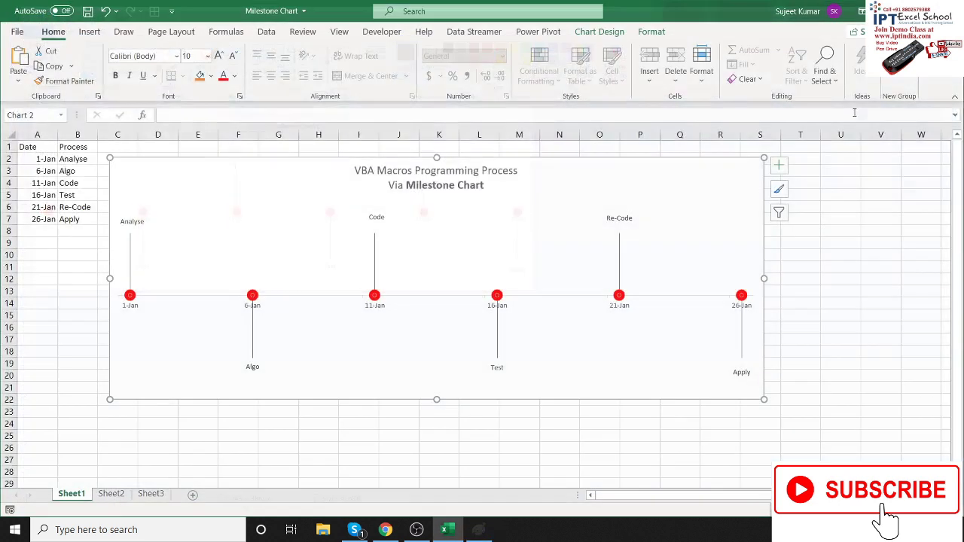
pyautogui.click(844, 232)
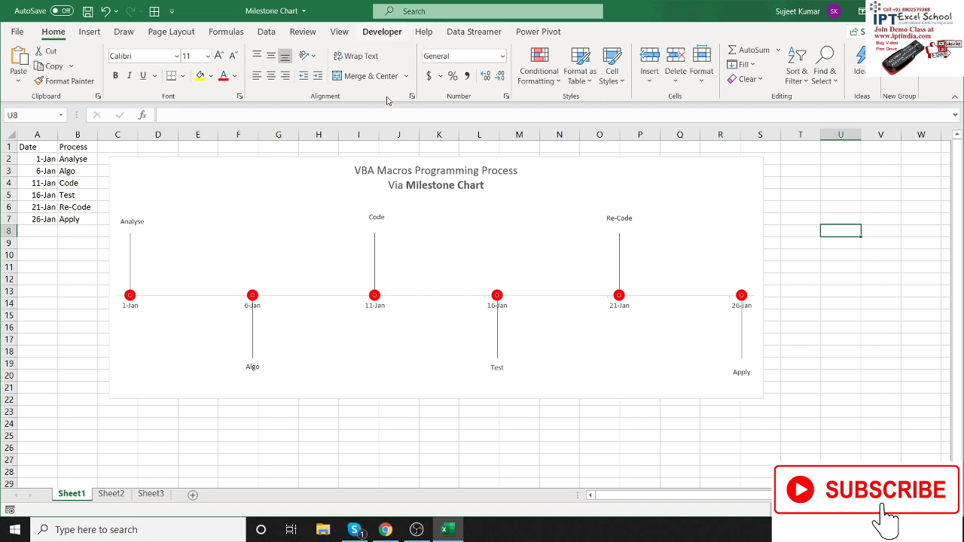
pyautogui.click(382, 31)
pyautogui.click(16, 69)
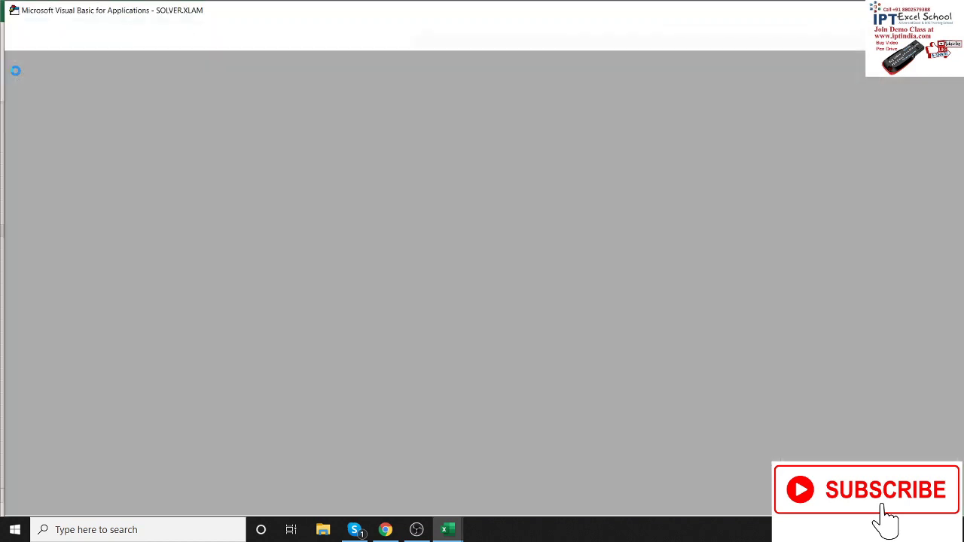
pyautogui.click(86, 28)
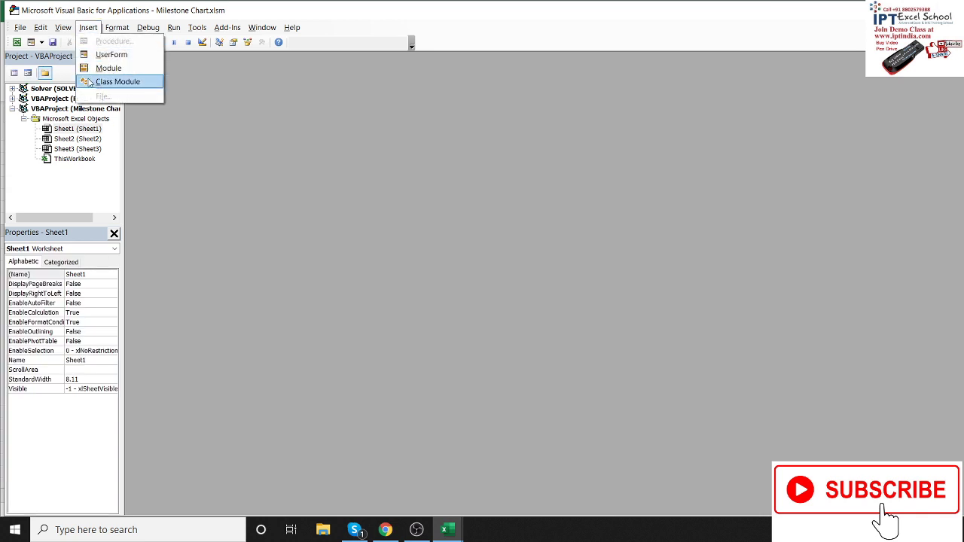
pyautogui.click(94, 68)
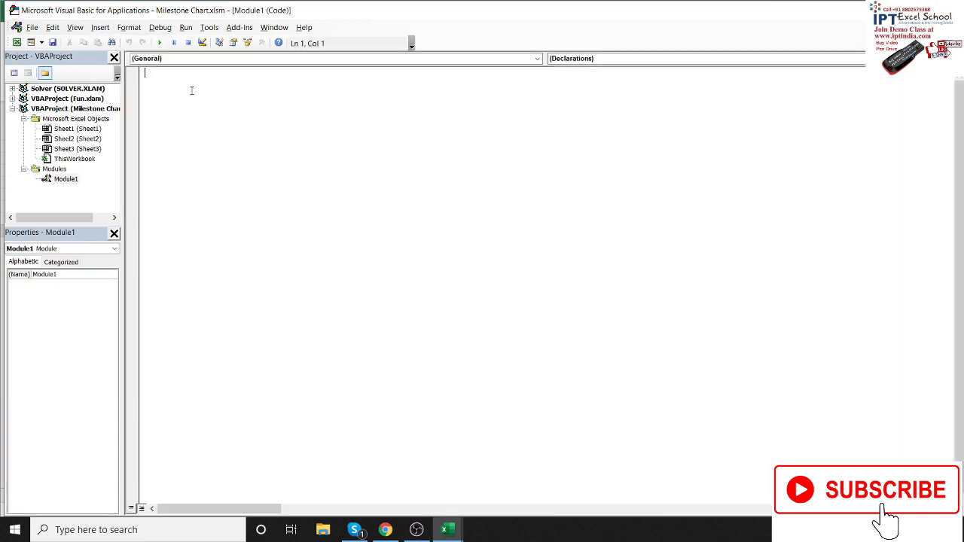
# Declare the Sub exp_Chrt() procedure in Module1.
pyautogui.write('sub')
pyautogui.write('exp_')
pyautogui.write('Ch')
pyautogui.write('rt()')
pyautogui.press('Return')
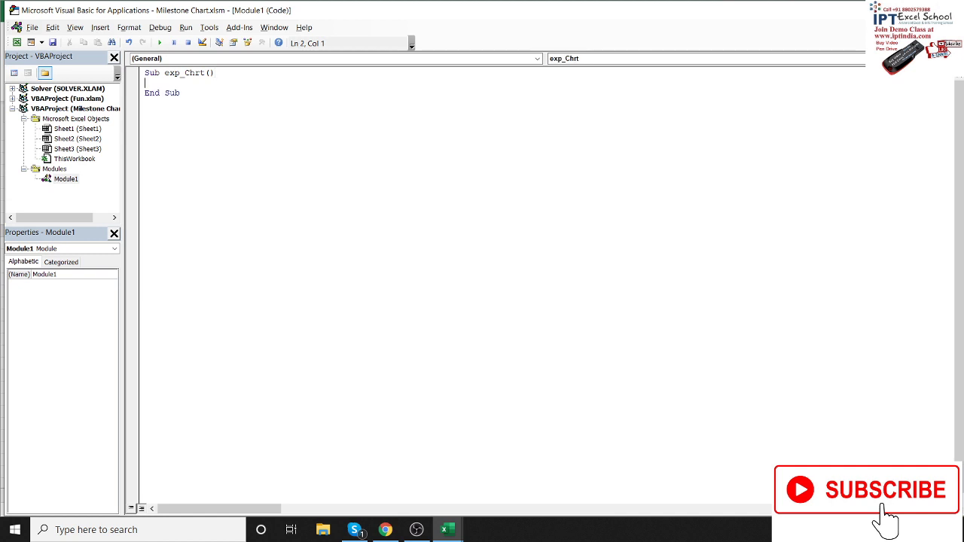
pyautogui.press('Return')
pyautogui.hotkey('alt', 'F11')
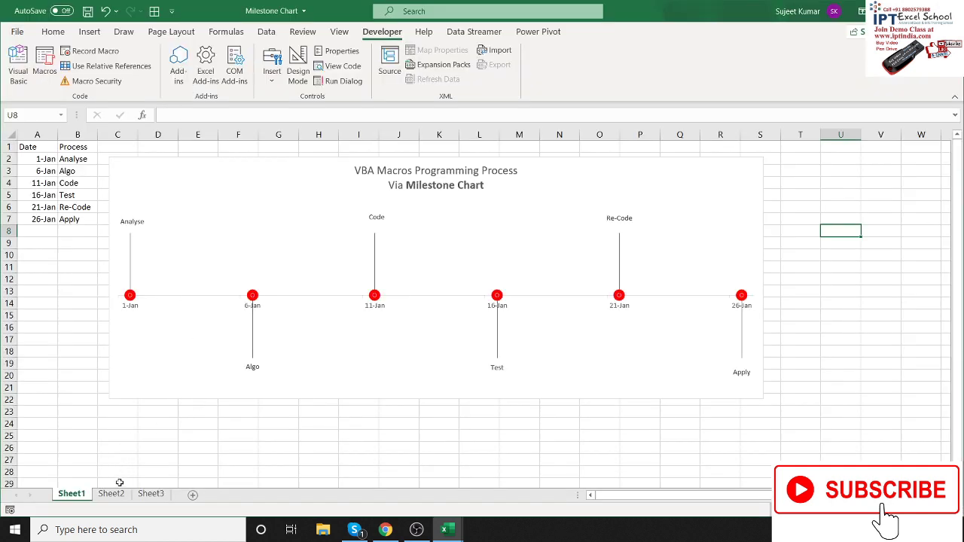
pyautogui.hotkey('alt', 'F11')
# Write Sheet1.ChartObjects(0).Export inside the exp_Chrt procedure body.
pyautogui.write('sh')
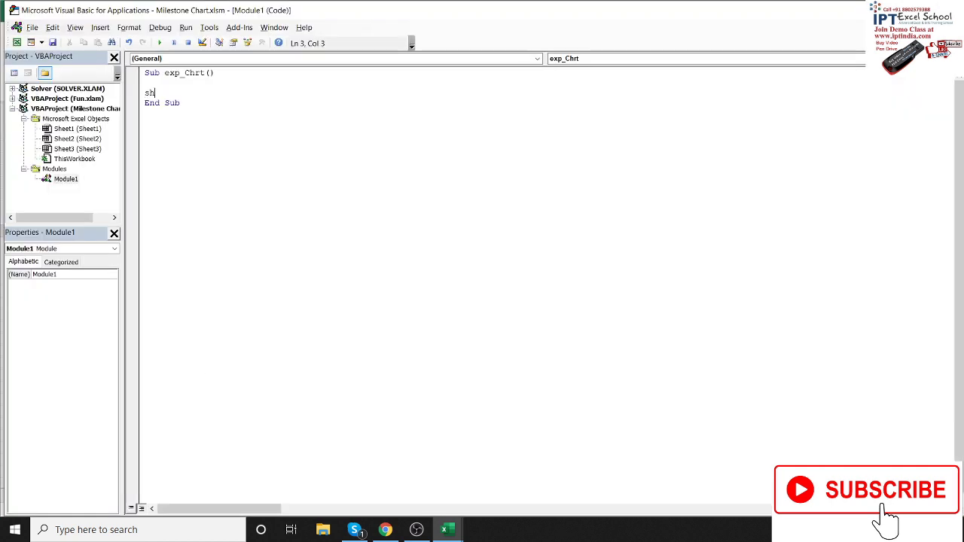
pyautogui.write('eet1.')
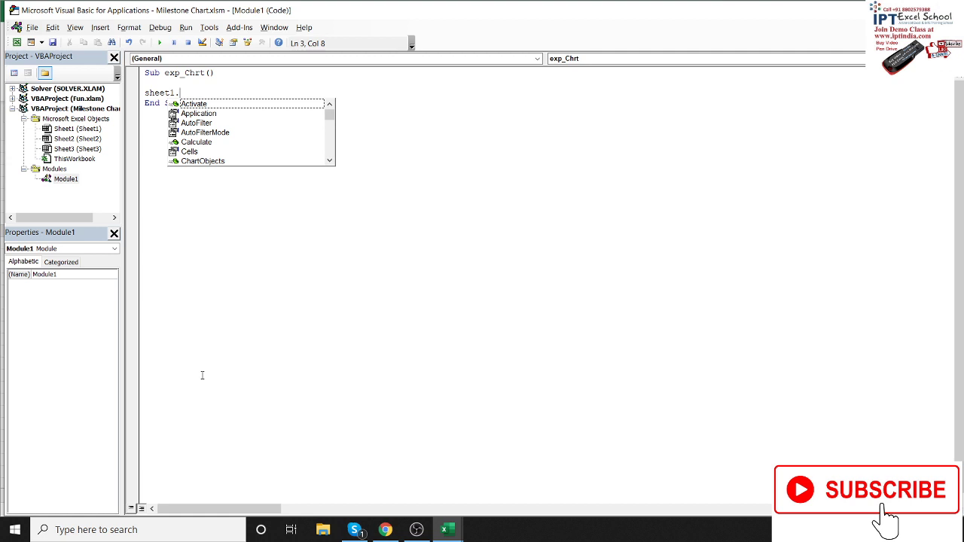
pyautogui.write('ch')
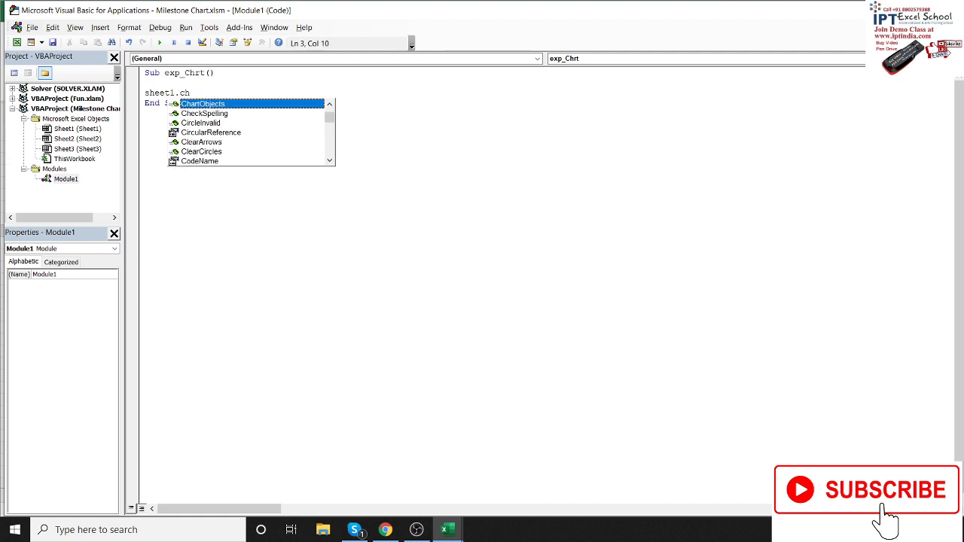
pyautogui.press('Tab')
pyautogui.write('(')
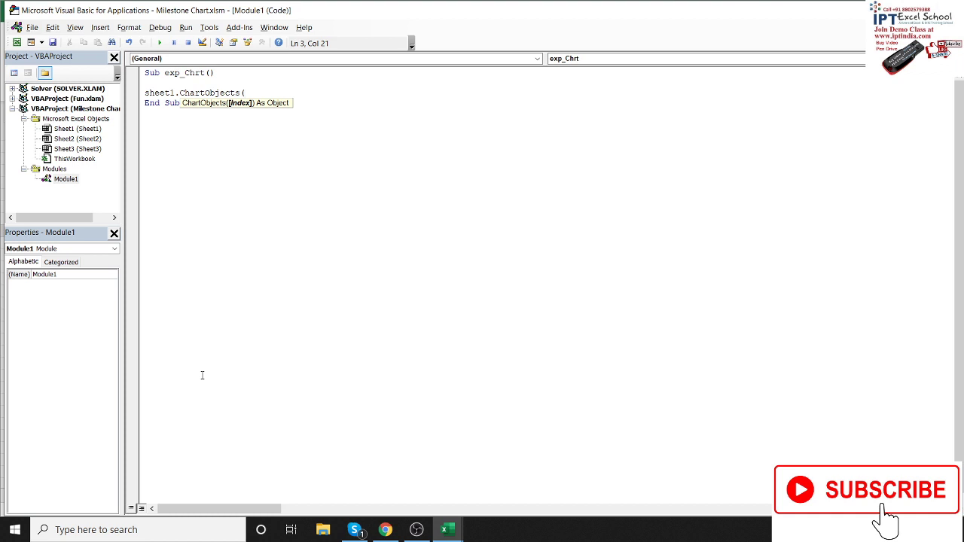
pyautogui.write('0)')
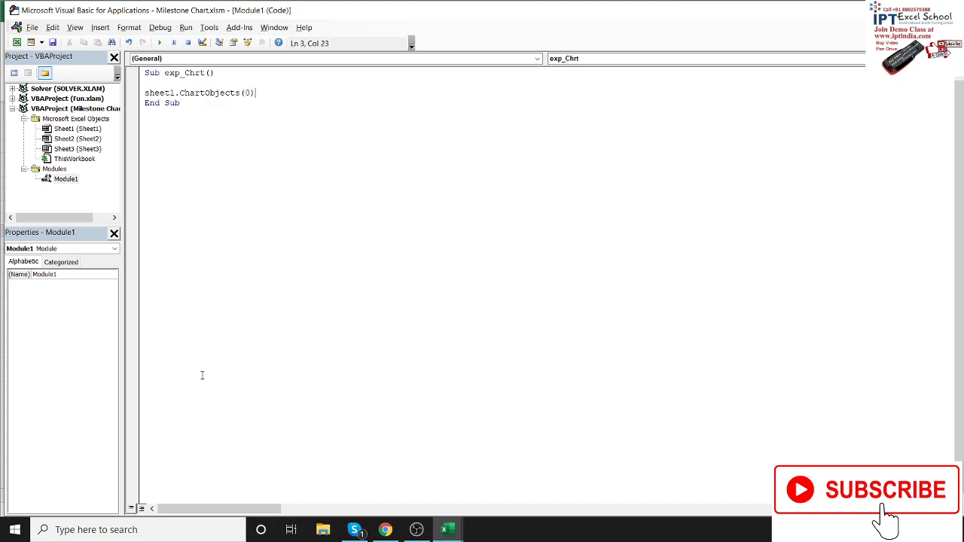
pyautogui.write('.e')
pyautogui.write('xpo')
pyautogui.write('rt')
pyautogui.press('Return')
pyautogui.click(295, 93)
pyautogui.click(287, 95)
pyautogui.click(298, 92)
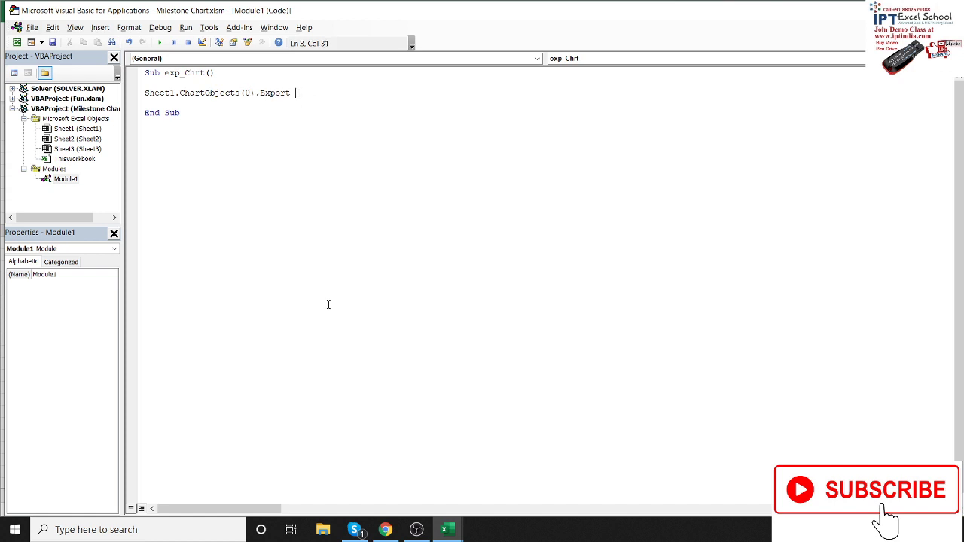
pyautogui.click(415, 531)
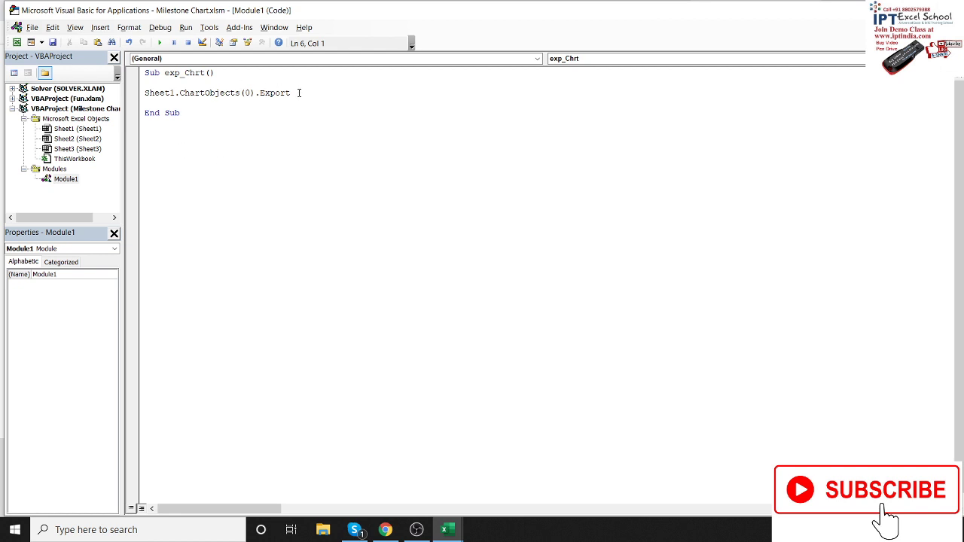
# Change the chart index to 1 and append filename:= to the Export line.
pyautogui.click(250, 93)
pyautogui.press('BackSpace')
pyautogui.write('1')
pyautogui.click(325, 94)
pyautogui.write('fil')
pyautogui.write('ename')
pyautogui.write(':=')
pyautogui.click(149, 136)
pyautogui.press('Return')
pyautogui.press('Return')
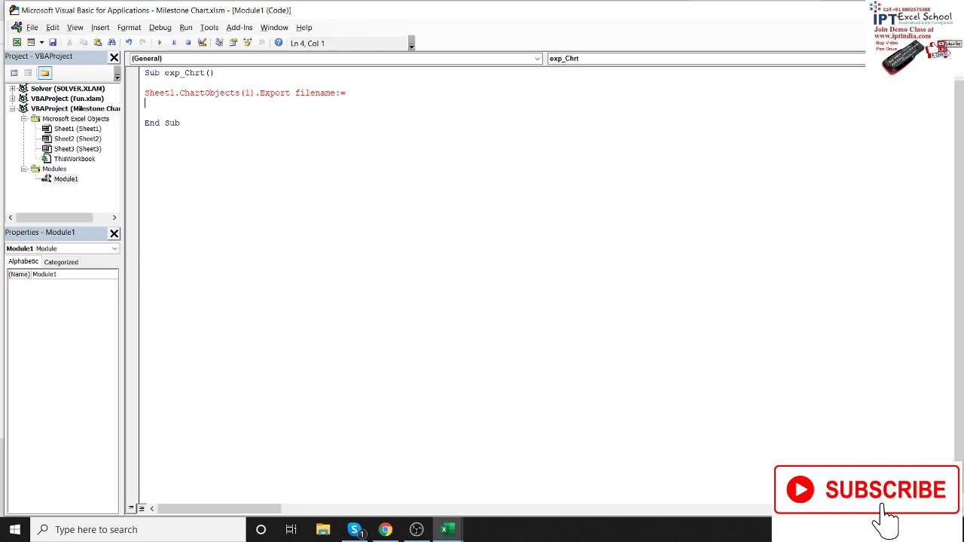
# Paste the sample Chart.Export snippet below End Sub and insert .chart. before Export.
pyautogui.click(145, 112)
pyautogui.click(196, 124)
pyautogui.write('Worksheets("Sheet1").ChartObjects(1) _ .Chart.Export _  Filename:="current_sales.gif", FilterName:="GIF"')
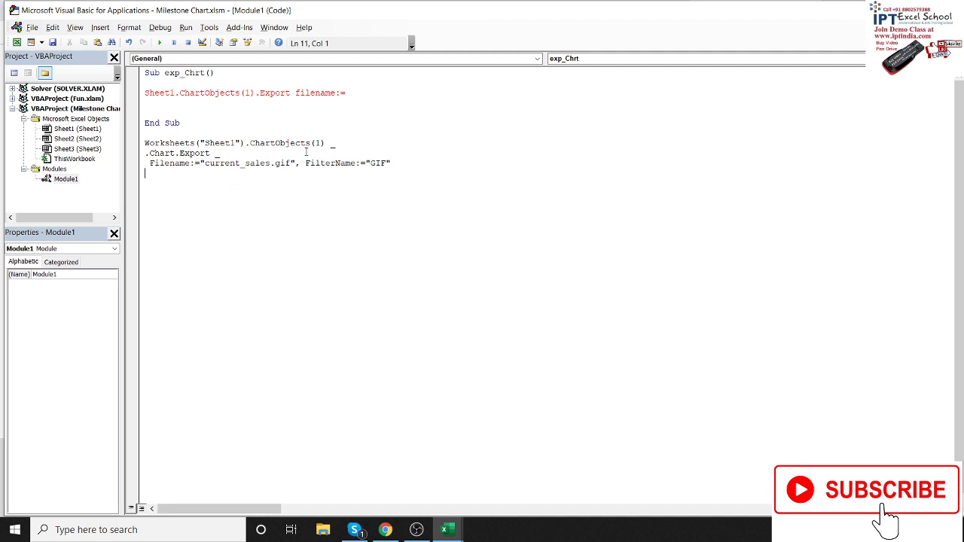
pyautogui.click(258, 93)
pyautogui.write('.')
pyautogui.write('chart')
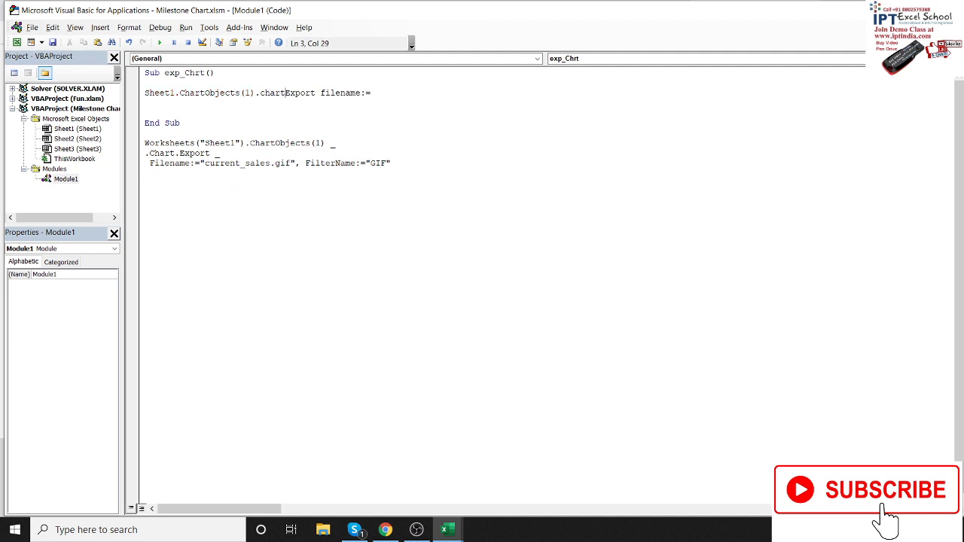
pyautogui.write('.')
pyautogui.click(247, 103)
pyautogui.press('Return')
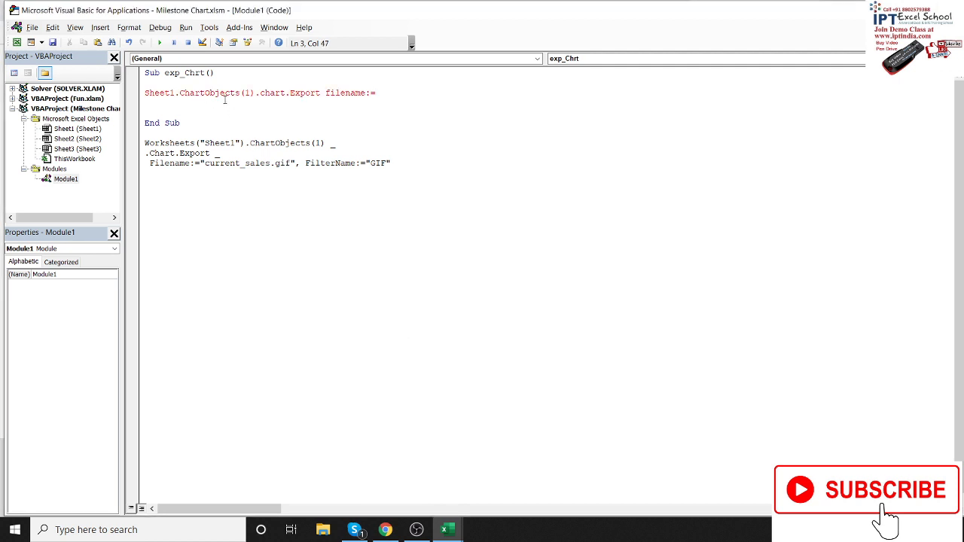
# Review the Sheet1, ChartObjects and chart parts of the export line.
pyautogui.doubleClick(167, 94)
pyautogui.doubleClick(198, 92)
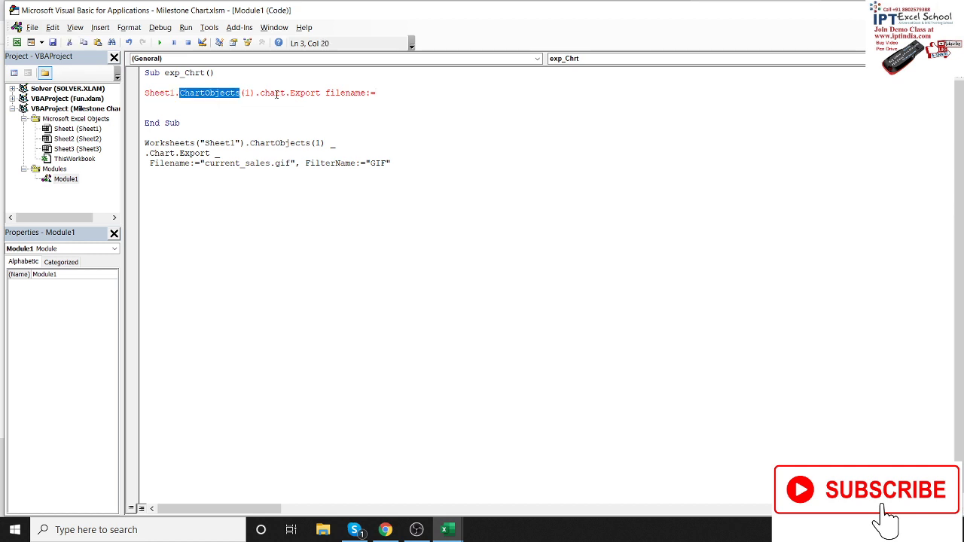
pyautogui.doubleClick(276, 95)
pyautogui.click(301, 94)
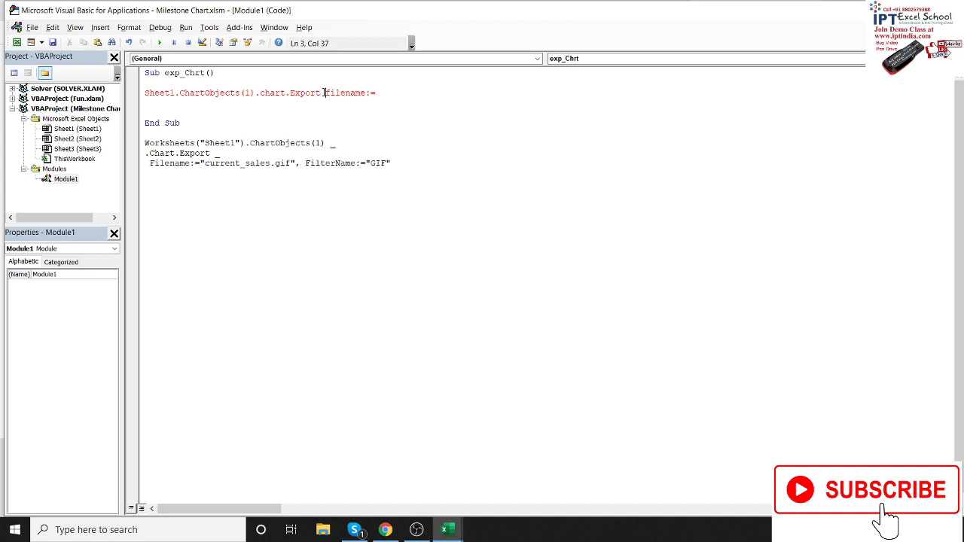
pyautogui.moveTo(325, 92); pyautogui.dragTo(352, 93)
pyautogui.click(402, 92)
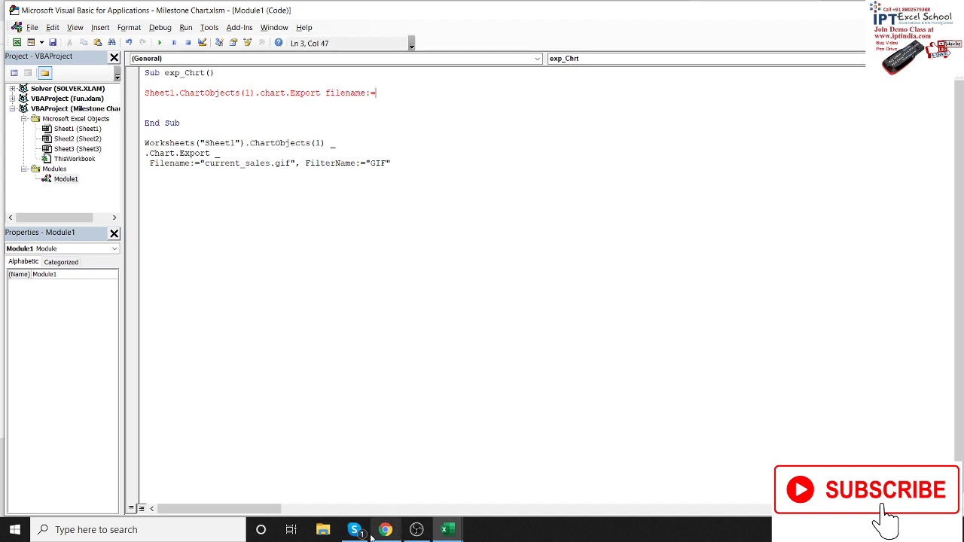
# Check the F:\2020 folder path in File Explorer.
pyautogui.click(324, 531)
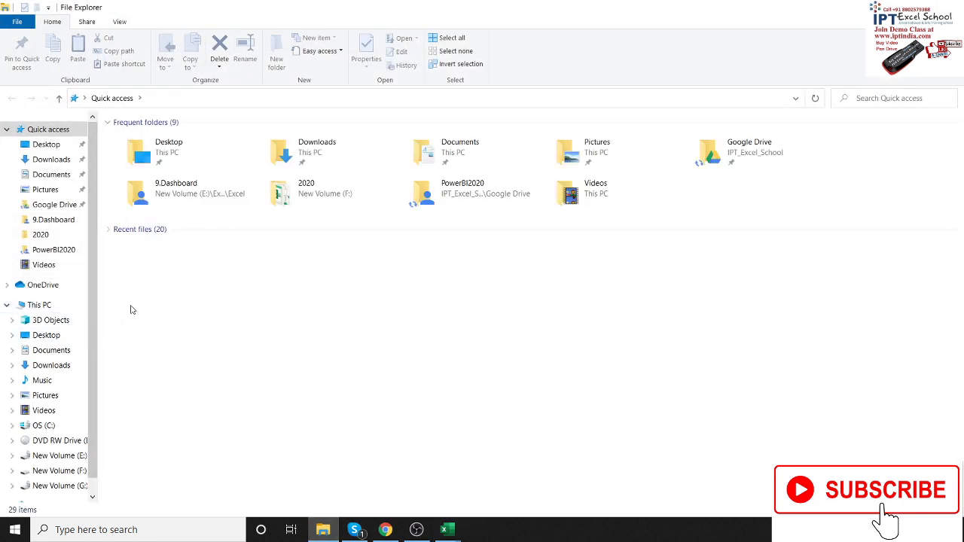
pyautogui.doubleClick(309, 190)
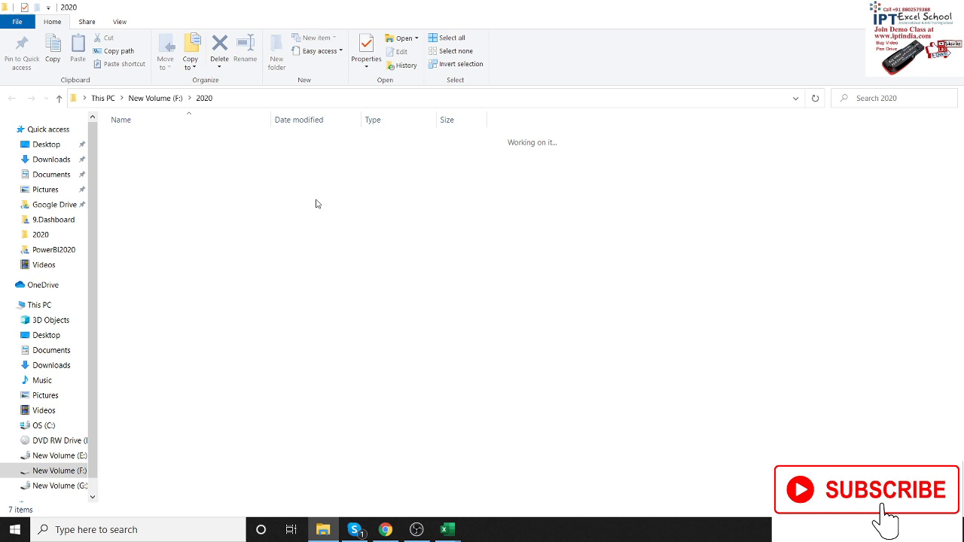
pyautogui.click(295, 100)
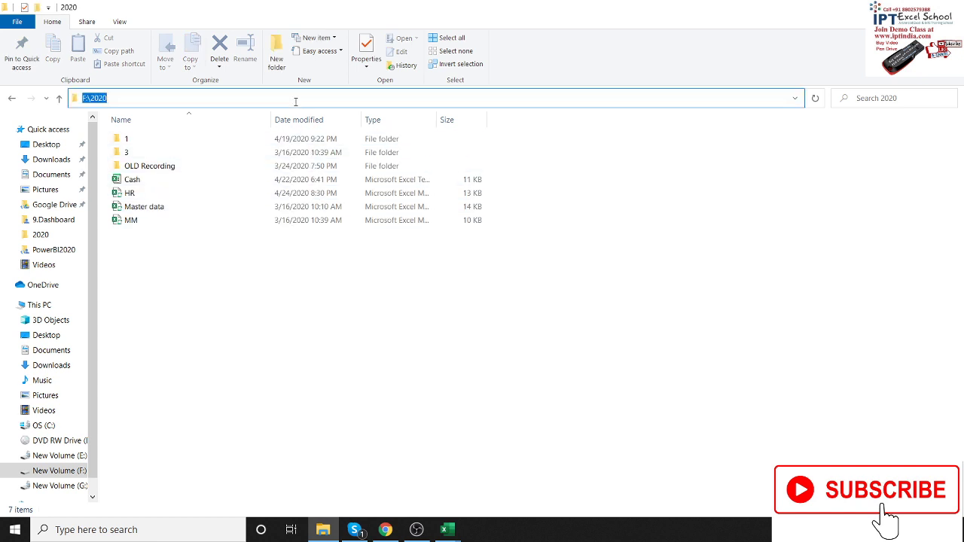
pyautogui.press('Escape')
pyautogui.hotkey('alt', 'Tab')
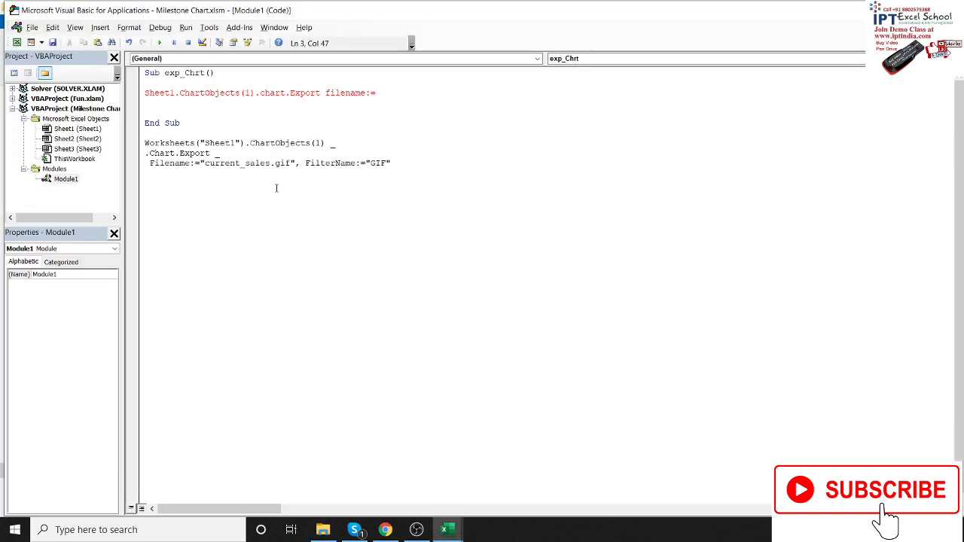
# Set the export filename to "F:\2020\MSCT.gif".
pyautogui.write('"F:\\')
pyautogui.write('2020')
pyautogui.write('\\')
pyautogui.write('M')
pyautogui.write('SC')
pyautogui.write('T.')
pyautogui.write('gif')
pyautogui.write('f')
pyautogui.write('i')
pyautogui.press('BackSpace')
pyautogui.press('BackSpace')
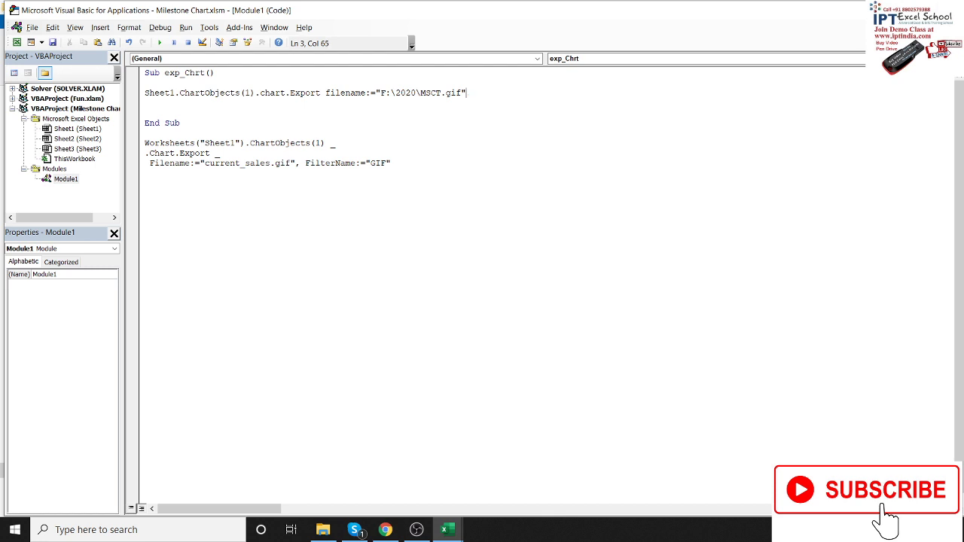
pyautogui.click(366, 201)
# Delete the sample snippet below End Sub and run the exp_Chrt macro.
pyautogui.moveTo(145, 132); pyautogui.dragTo(166, 189)
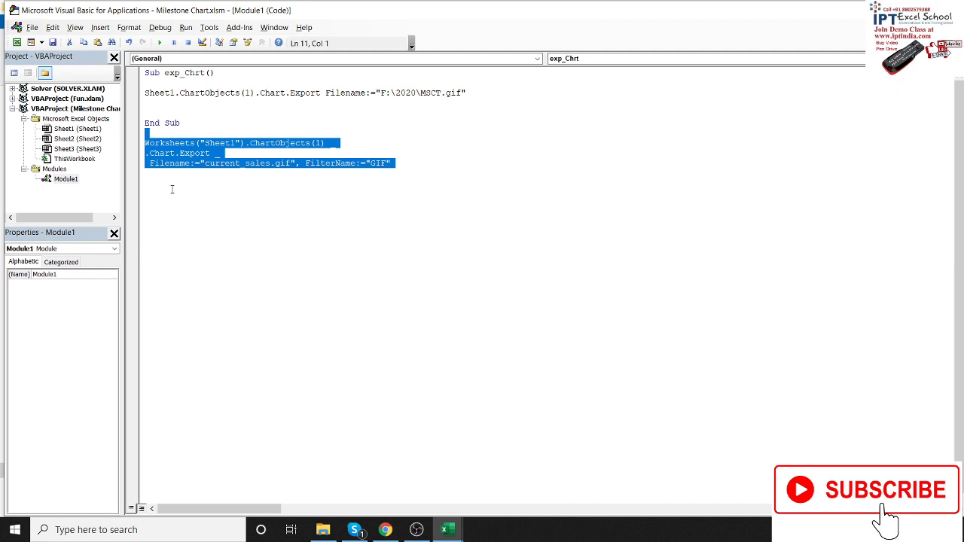
pyautogui.press('Delete')
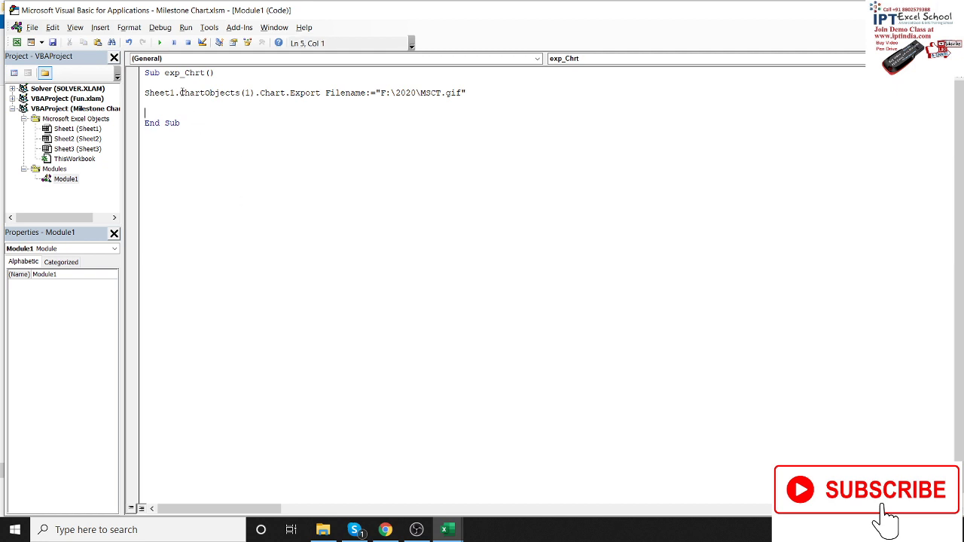
pyautogui.click(160, 44)
# Check the exported MSCT GIF file in the F:\2020 folder.
pyautogui.click(323, 530)
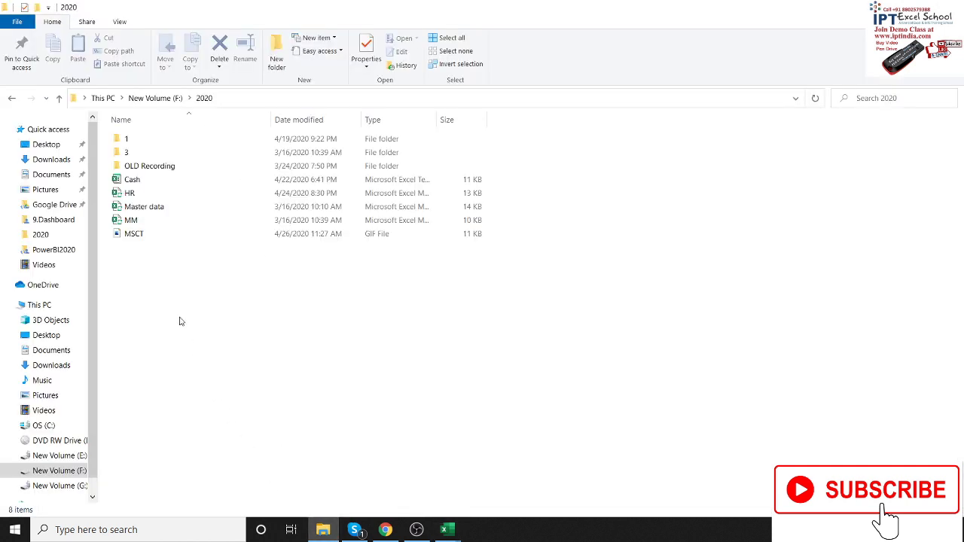
pyautogui.click(154, 240)
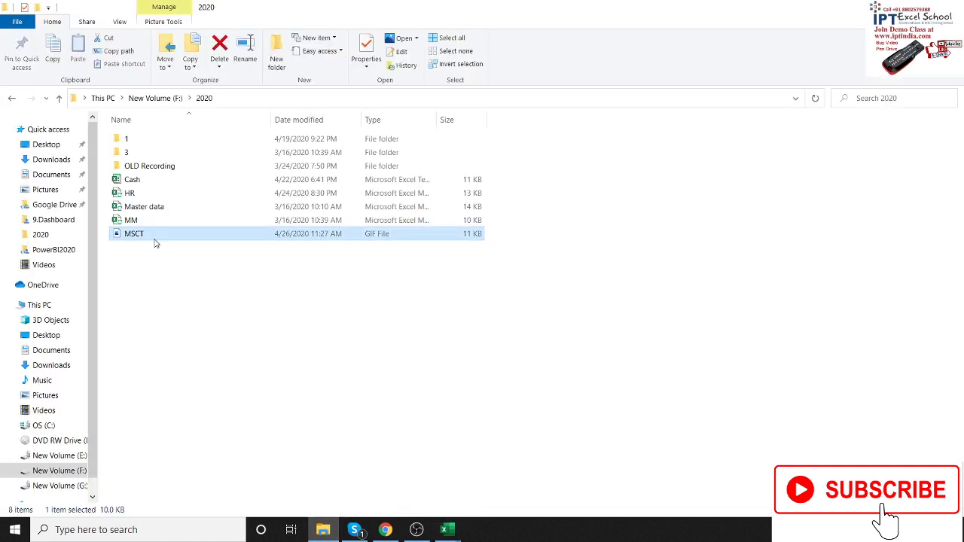
pyautogui.hotkey('alt', 'Tab')
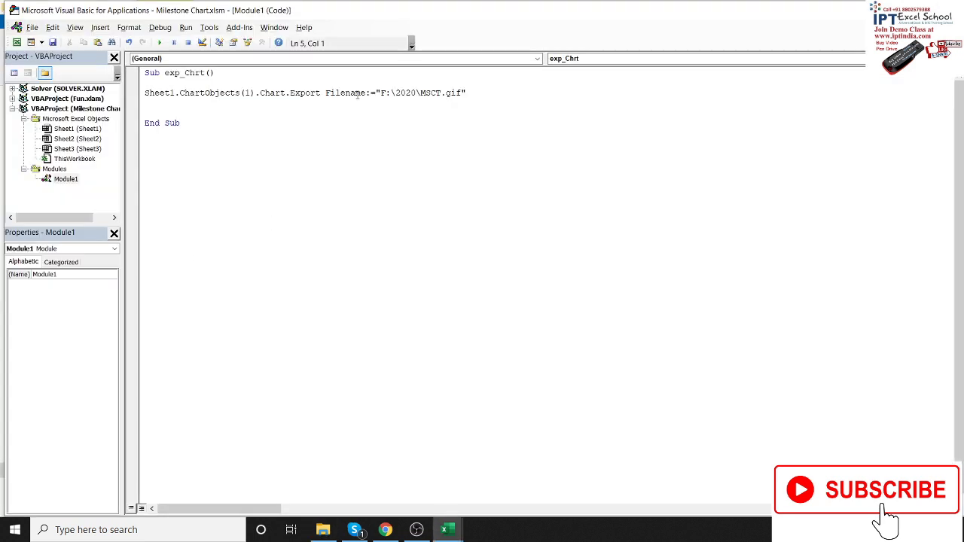
# Change the export extension to Jpg and rerun the macro to create MSCT JPG.
pyautogui.click(452, 93)
pyautogui.press('Delete')
pyautogui.press('Delete')
pyautogui.press('Delete')
pyautogui.write('J')
pyautogui.write('pg')
pyautogui.click(435, 117)
pyautogui.click(159, 42)
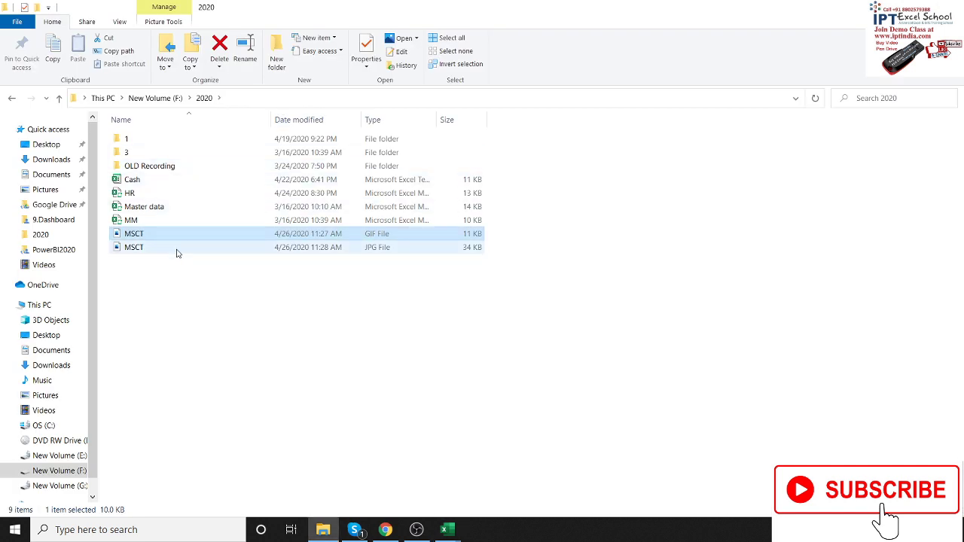
pyautogui.click(177, 252)
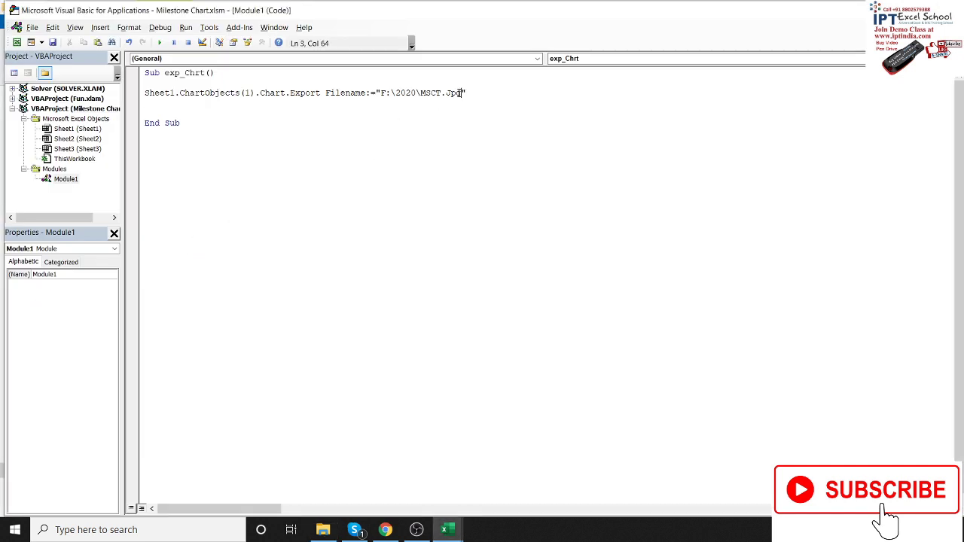
# Change the export extension to png and confirm MSCT PNG in F:\2020.
pyautogui.doubleClick(455, 93)
pyautogui.write('png')
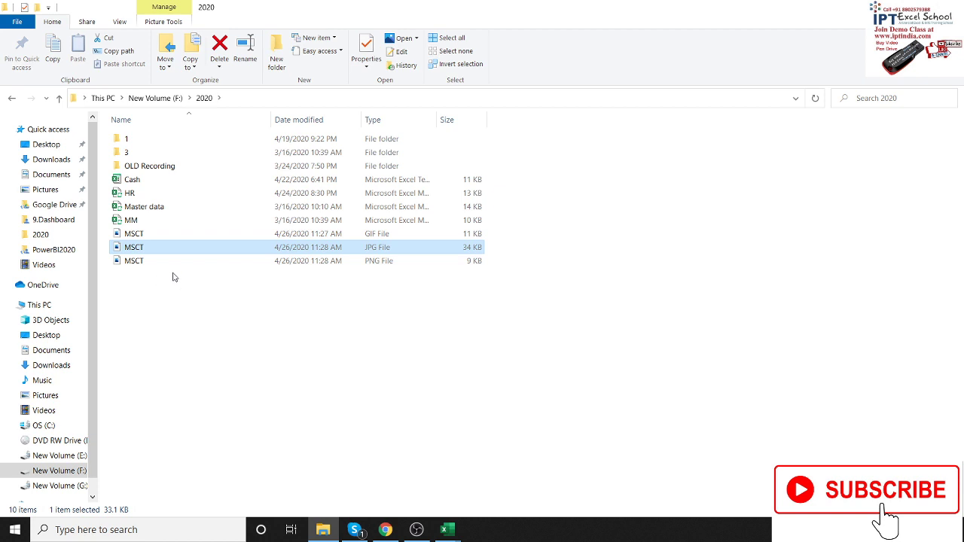
pyautogui.click(173, 285)
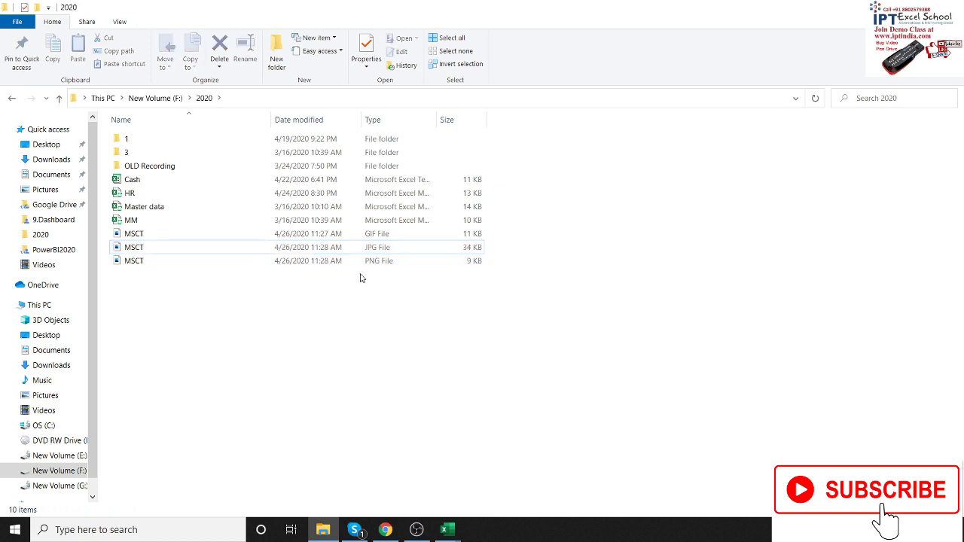
pyautogui.click(371, 247)
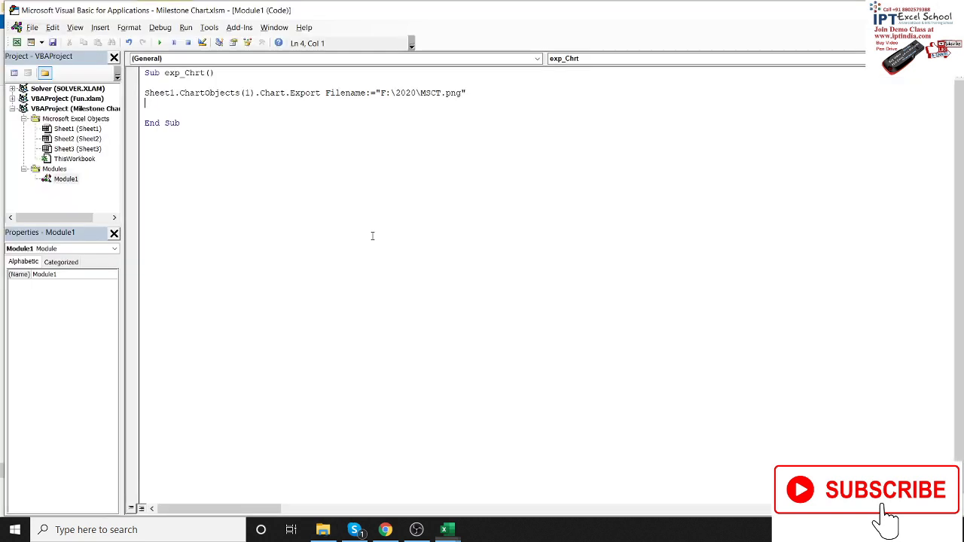
pyautogui.hotkey('alt', 'Tab')
# Switch the extension to pdf, rerun, and find the MSCT PDF file.
pyautogui.doubleClick(449, 94)
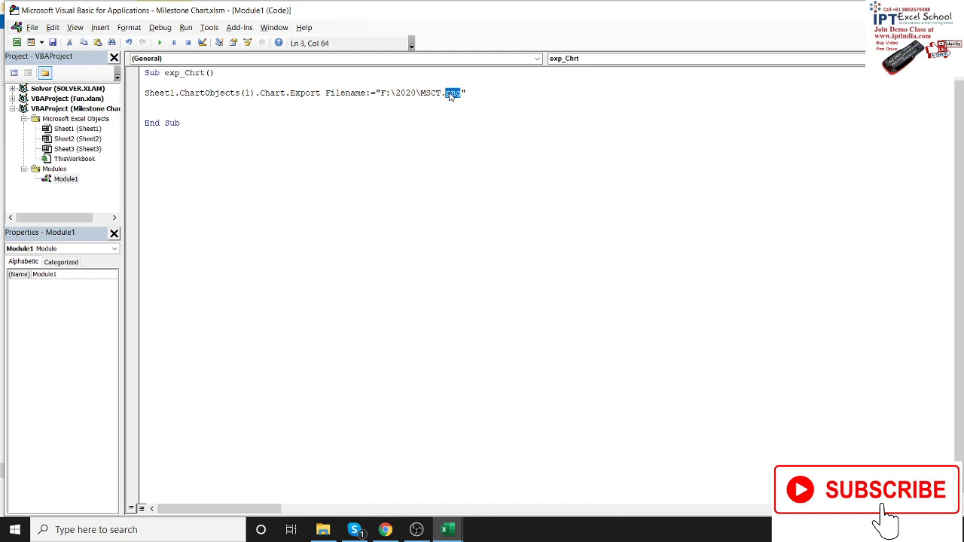
pyautogui.write('pdf')
pyautogui.click(363, 123)
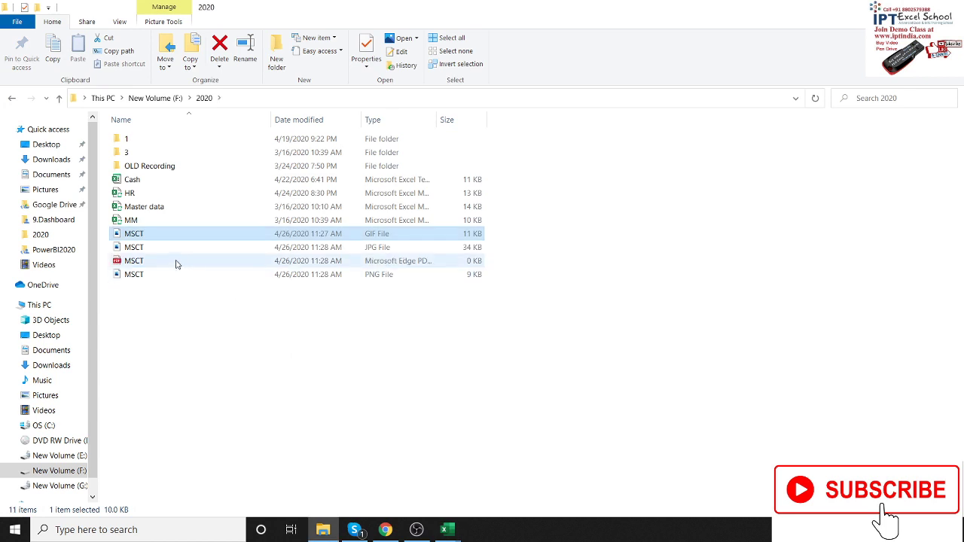
pyautogui.click(176, 261)
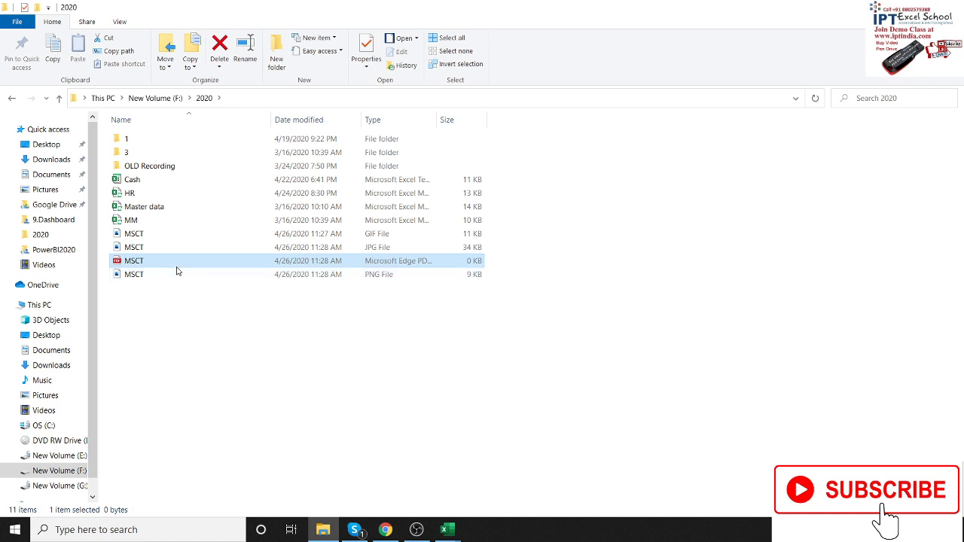
pyautogui.hotkey('alt', 'Tab')
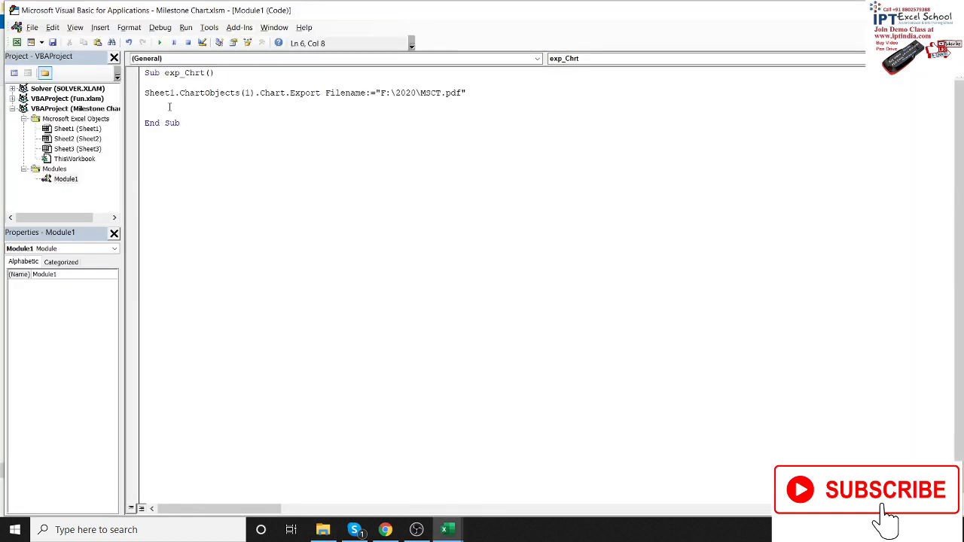
pyautogui.doubleClick(171, 95)
pyautogui.doubleClick(195, 93)
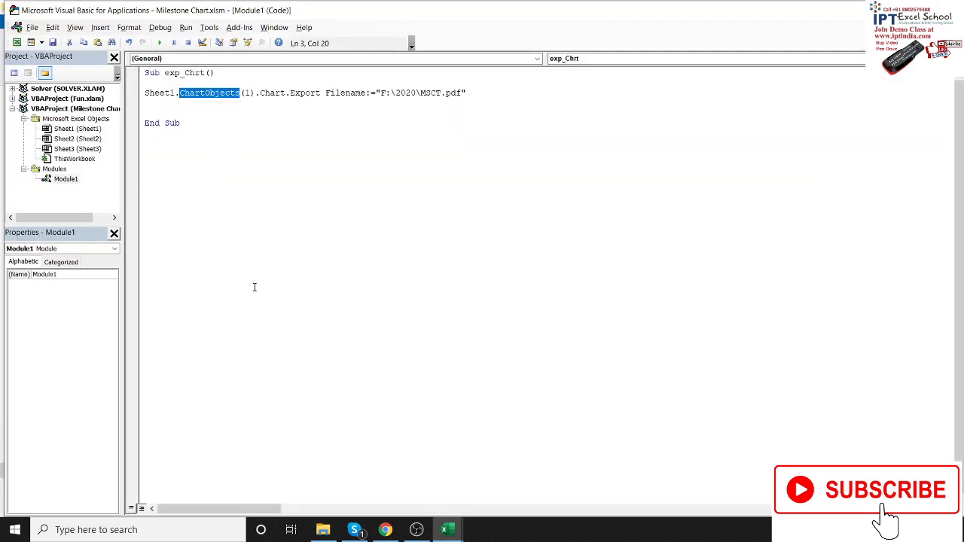
pyautogui.doubleClick(272, 93)
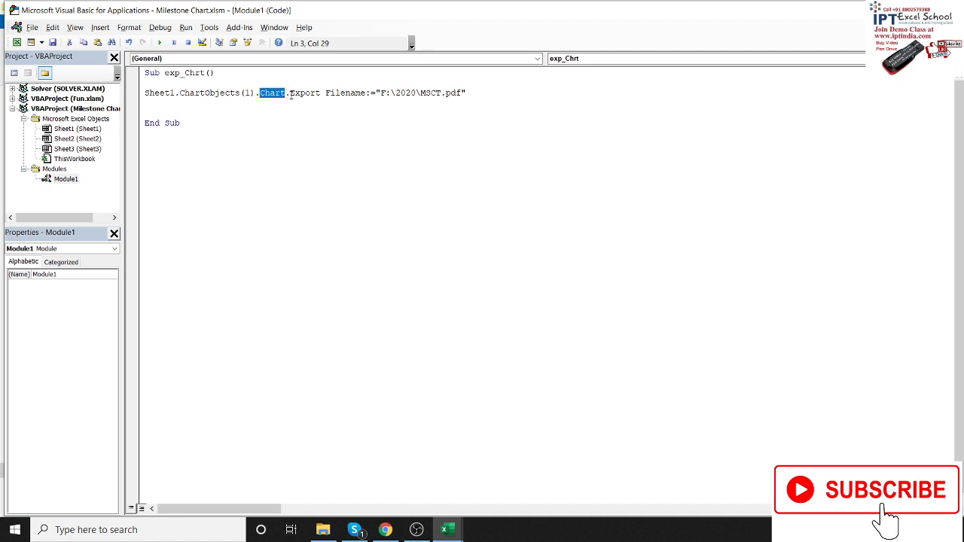
pyautogui.doubleClick(299, 93)
pyautogui.doubleClick(337, 92)
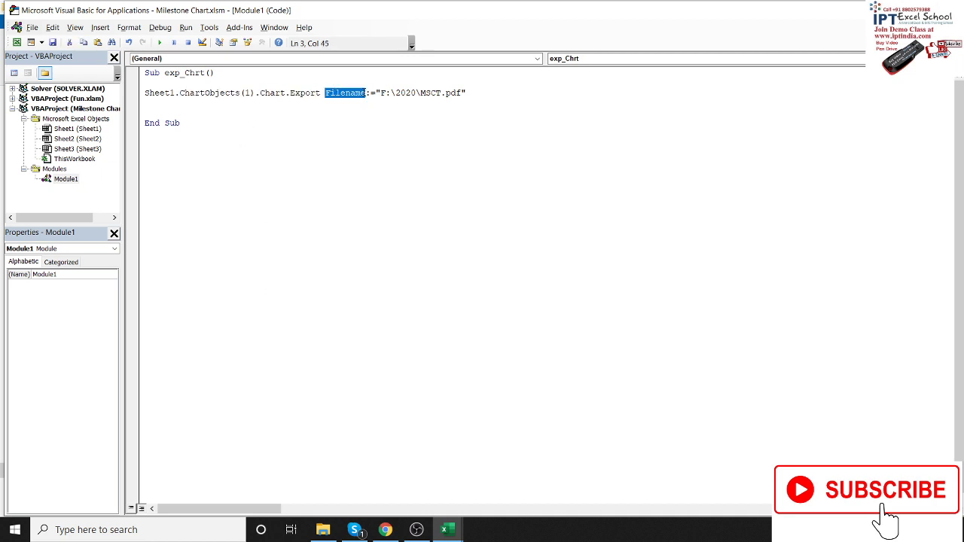
pyautogui.press('Up')
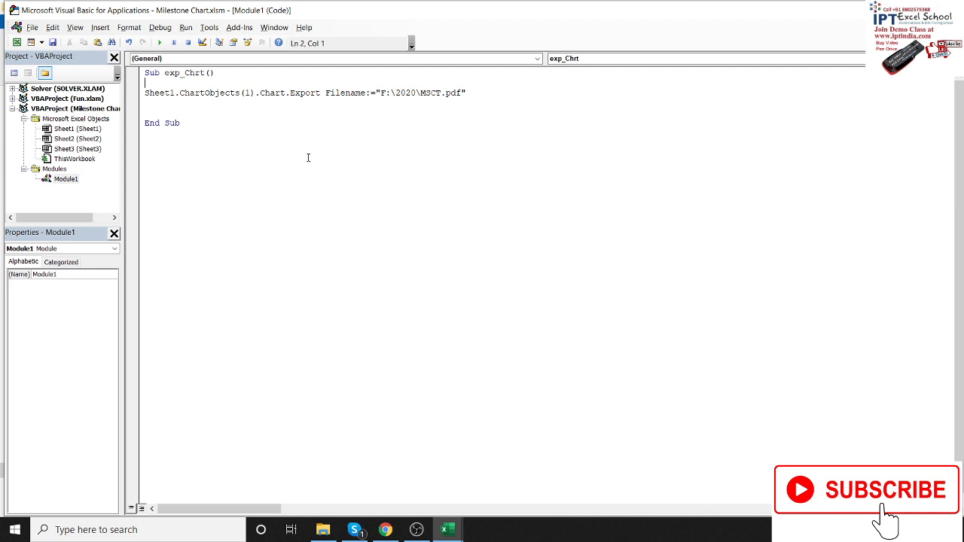
pyautogui.hotkey('alt', 'Tab')
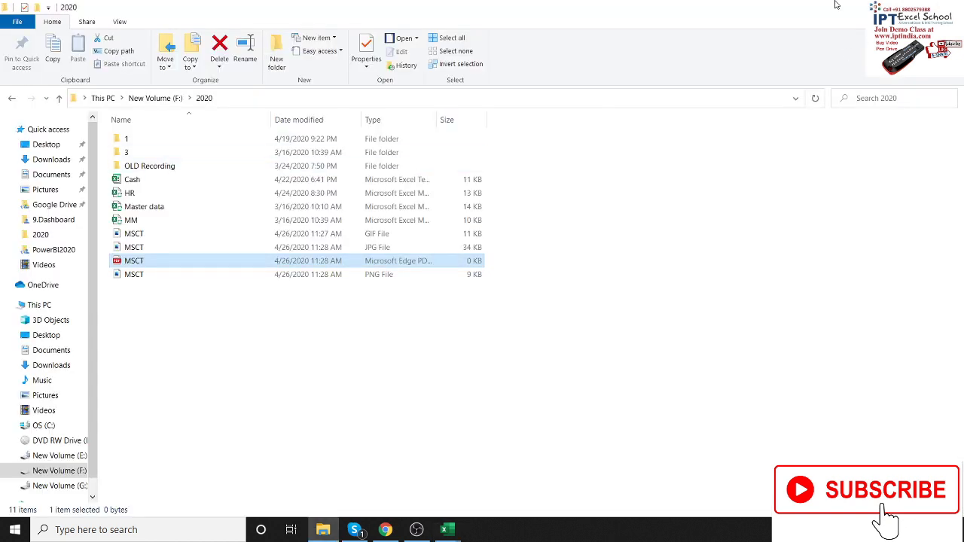
# Minimize File Explorer to show the desktop and mark areas of the wallpaper.
pyautogui.press('super+d')
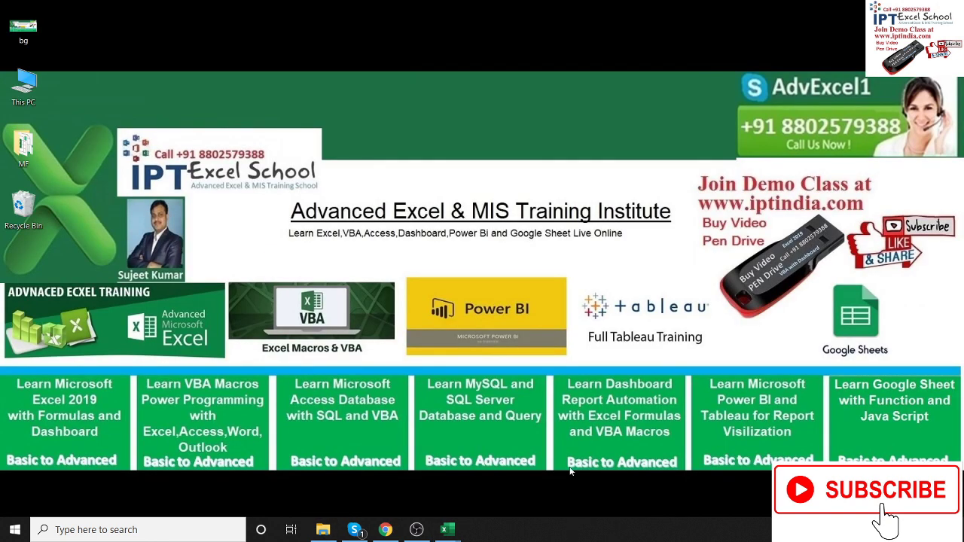
pyautogui.click(420, 531)
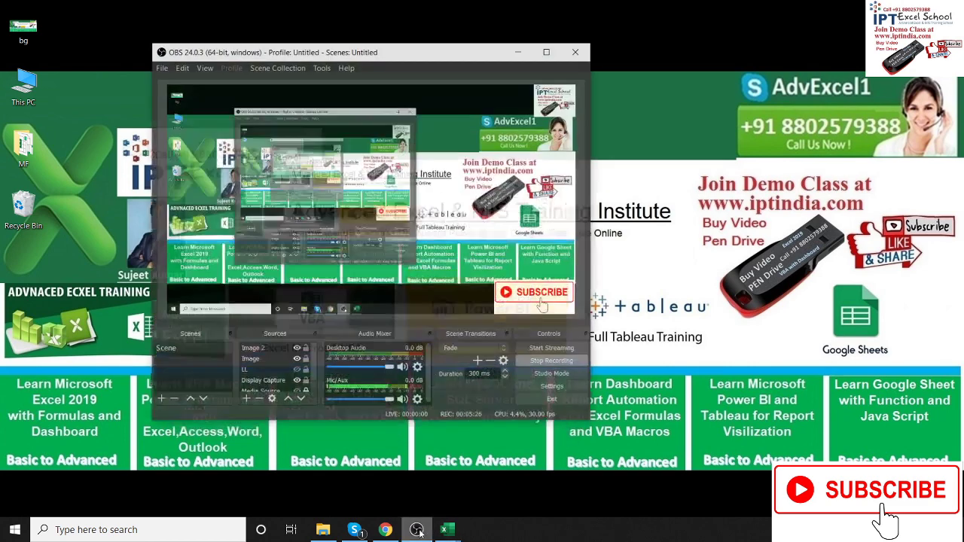
pyautogui.click(422, 533)
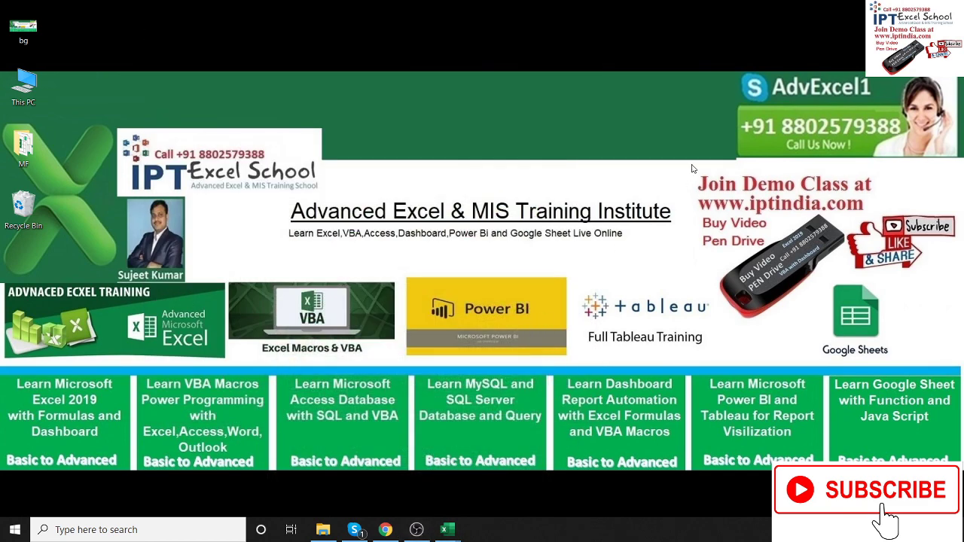
pyautogui.moveTo(736, 105)
pyautogui.mouseDown()
pyautogui.moveTo(832, 145)
pyautogui.moveTo(906, 141)
pyautogui.mouseUp()
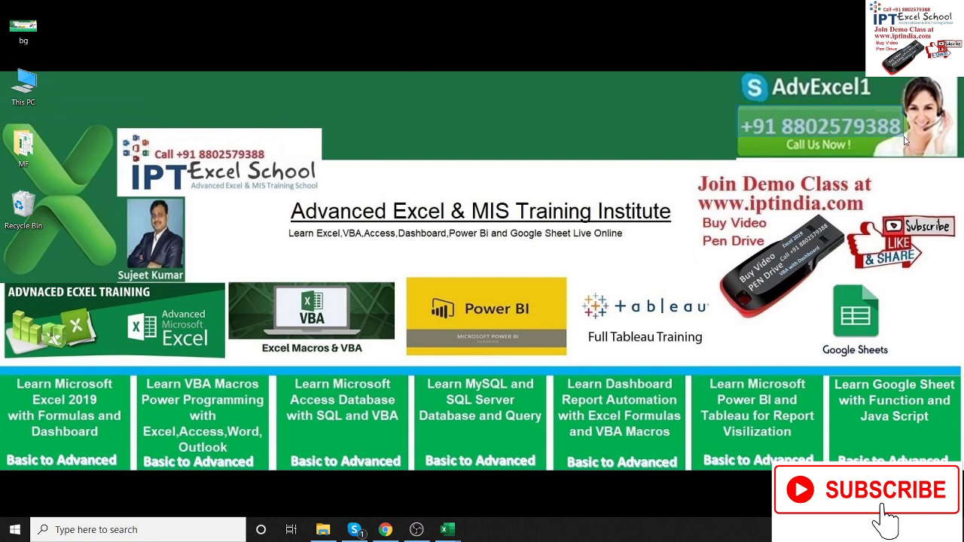
pyautogui.moveTo(690, 165); pyautogui.dragTo(842, 318)
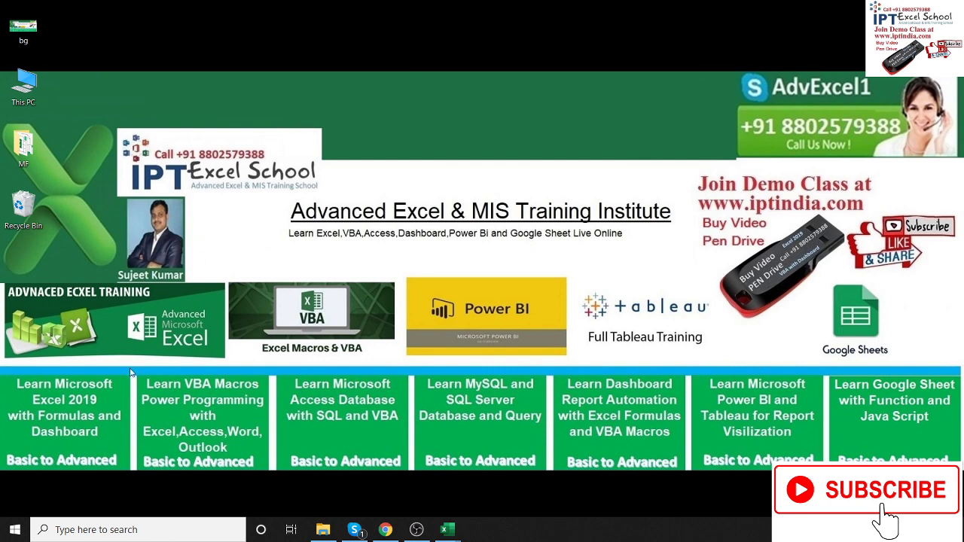
# Search Start for 'z', then dismiss the search results.
pyautogui.press('super')
pyautogui.write('z')
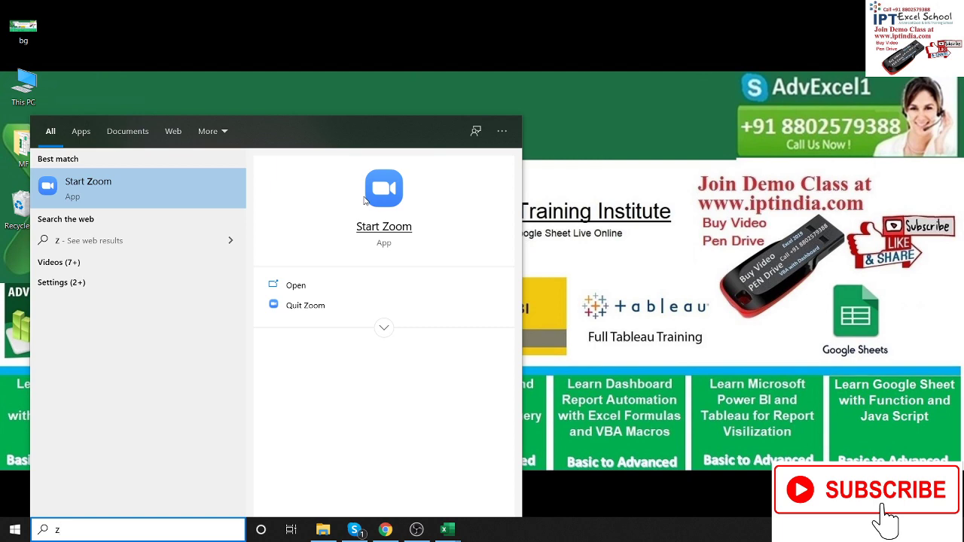
pyautogui.click(575, 259)
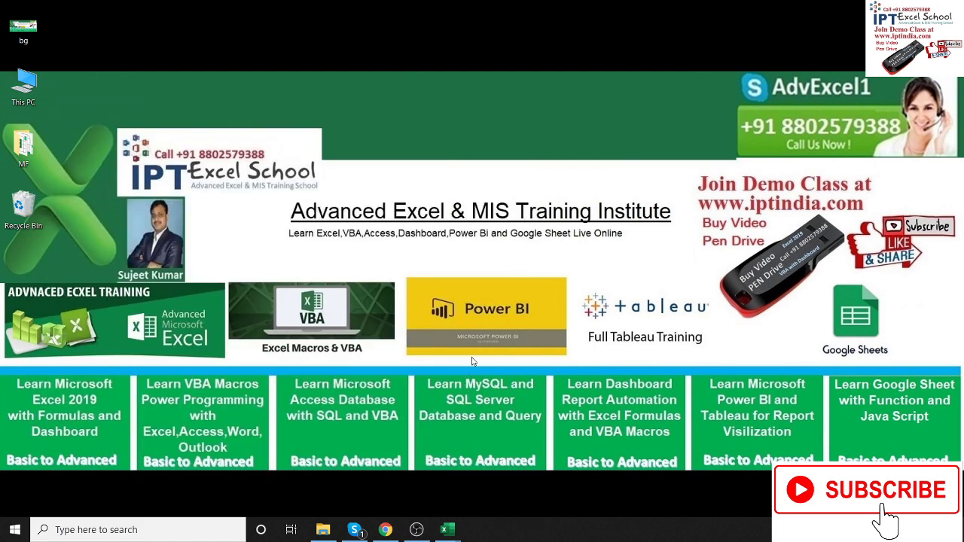